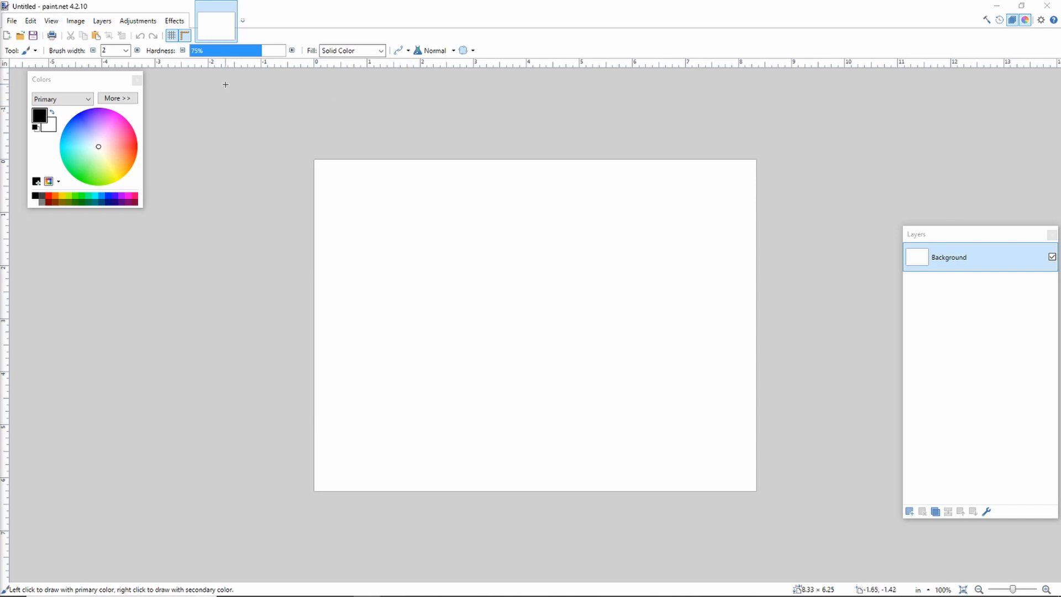
# Open the image SwirlBackground.png from the Desktop folder
pyautogui.click(20, 35)
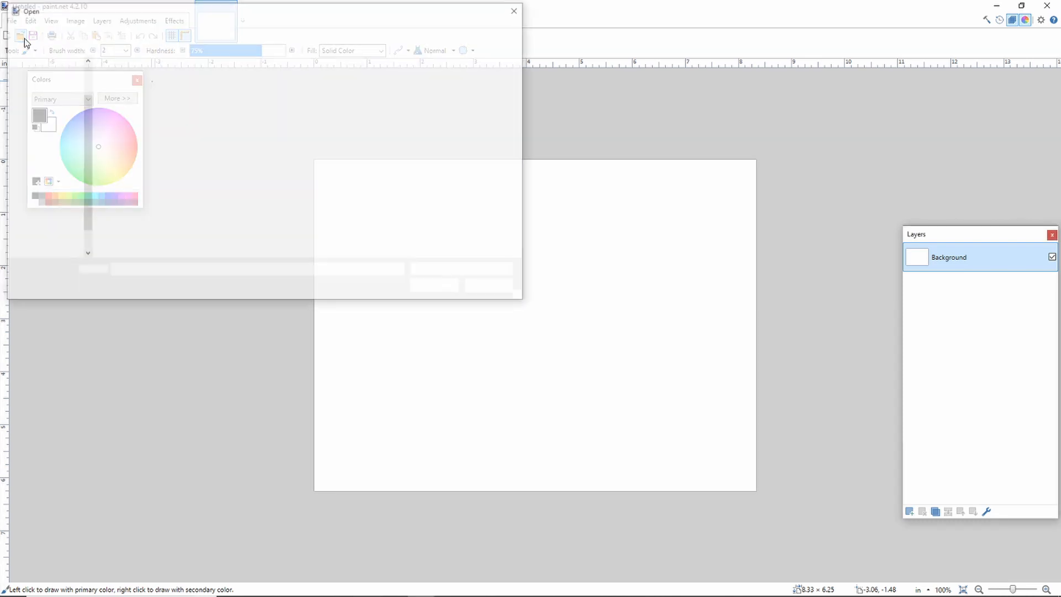
pyautogui.click(239, 28)
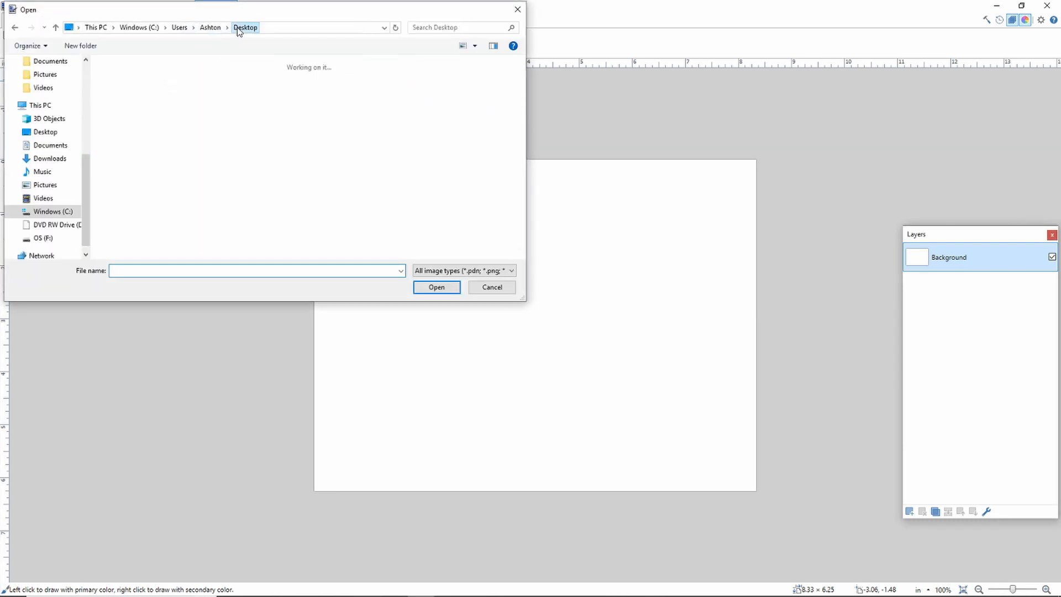
pyautogui.click(141, 218)
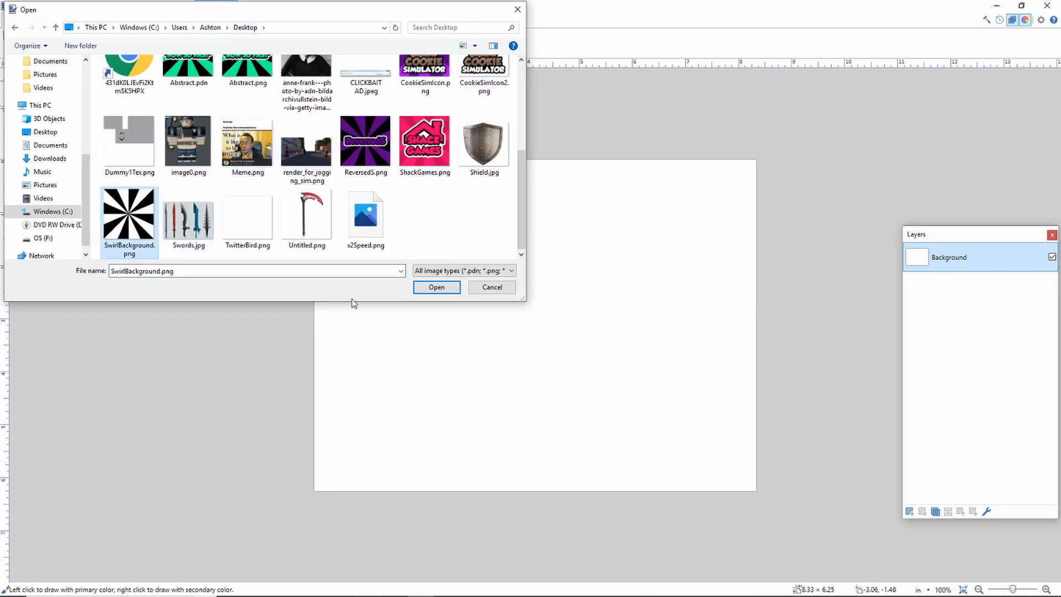
pyautogui.click(452, 293)
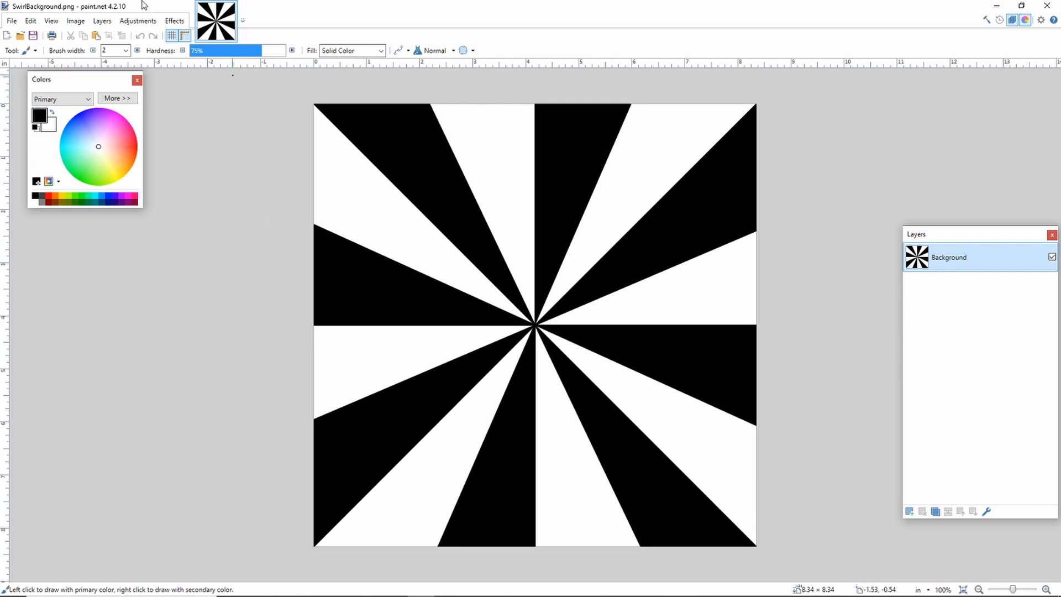
# Fill all the white rays at once with light purple, hex D375FF, using the Paint Bucket
pyautogui.click(30, 50)
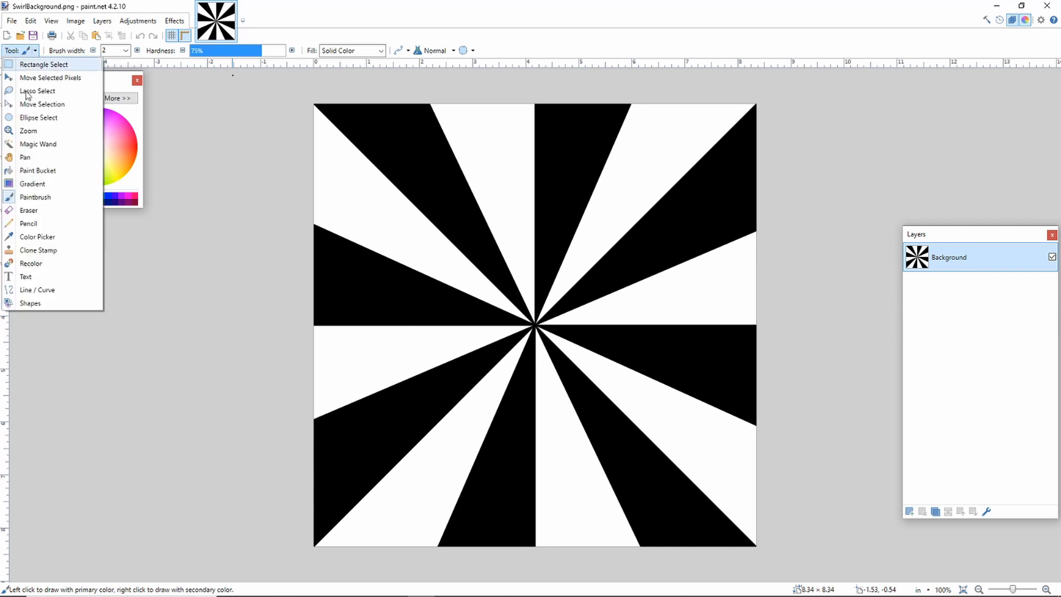
pyautogui.click(49, 172)
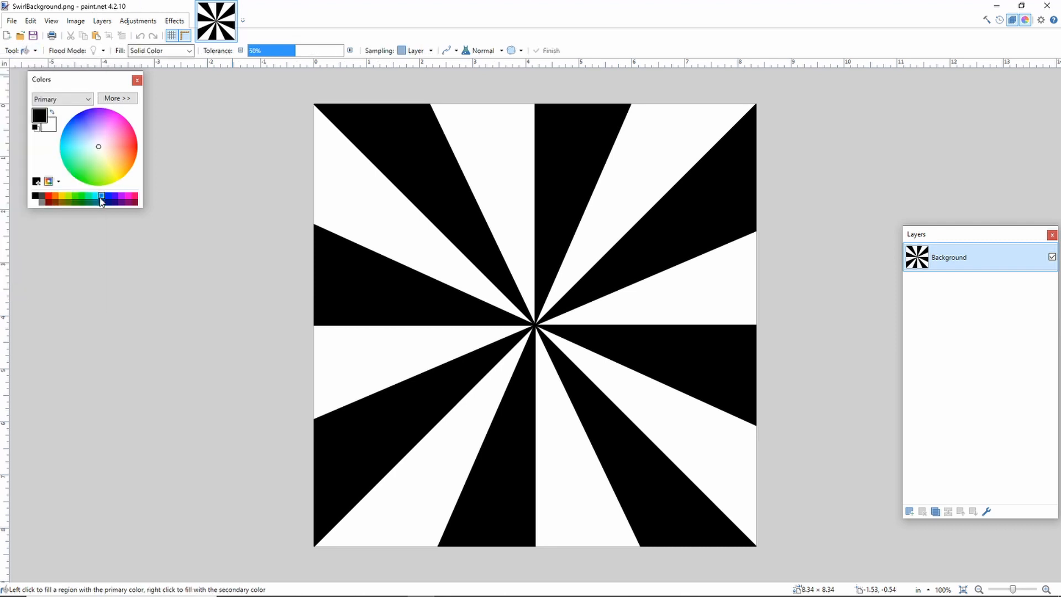
pyautogui.click(123, 196)
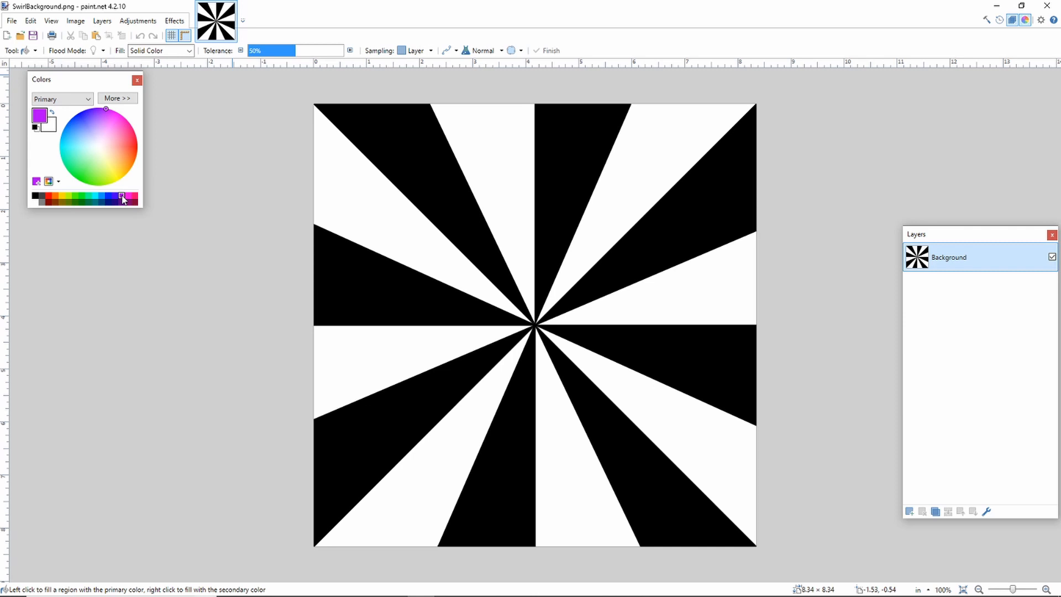
pyautogui.click(355, 199)
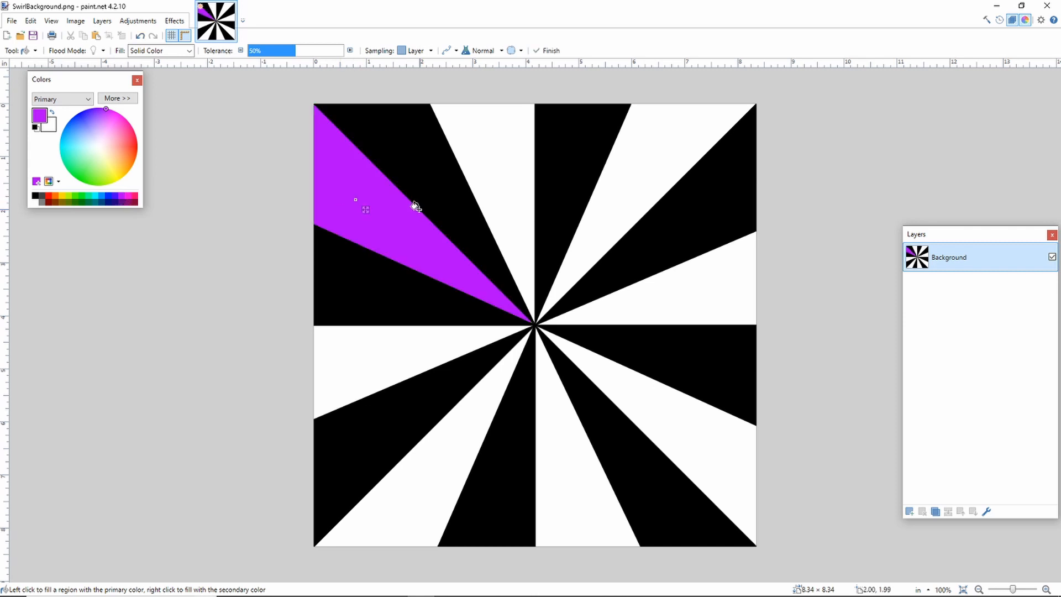
pyautogui.hotkey('ctrl', 'z')
pyautogui.click(113, 102)
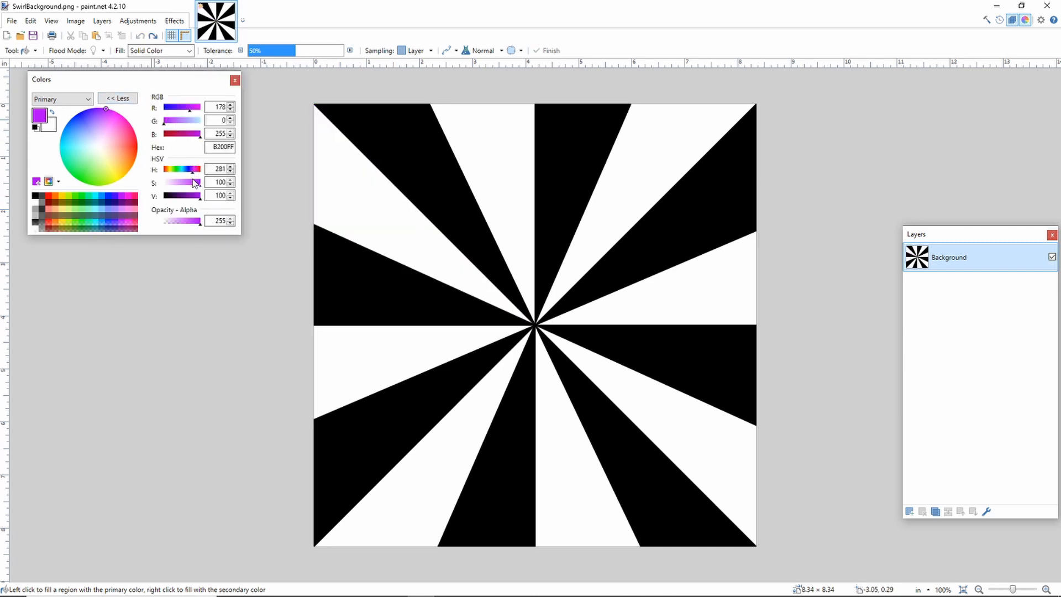
pyautogui.click(190, 183)
pyautogui.moveTo(188, 183); pyautogui.dragTo(184, 183)
pyautogui.keyDown('shift'); pyautogui.click(326, 183); pyautogui.keyUp('shift')
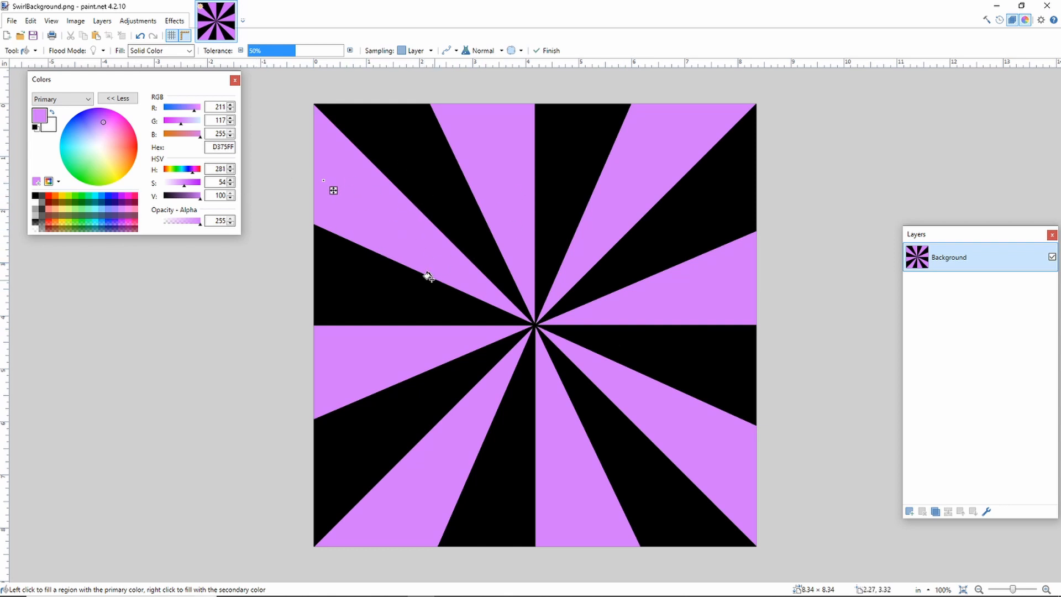
pyautogui.press('Return')
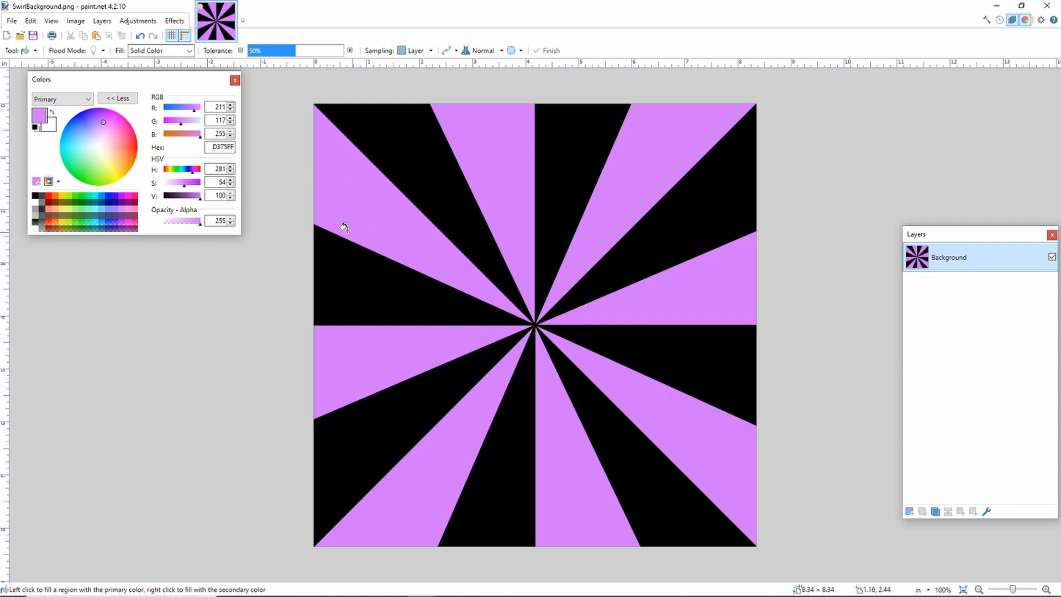
# Fill all the black rays at once with a darker purple, hex 9150AF, by lowering the colour's value to 69
pyautogui.click(193, 196)
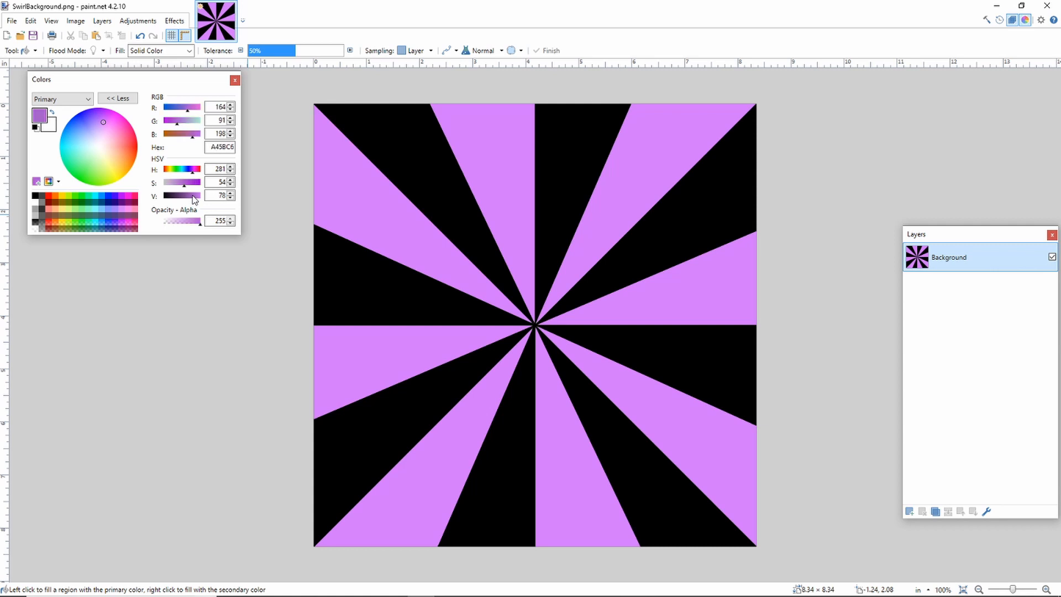
pyautogui.click(359, 271)
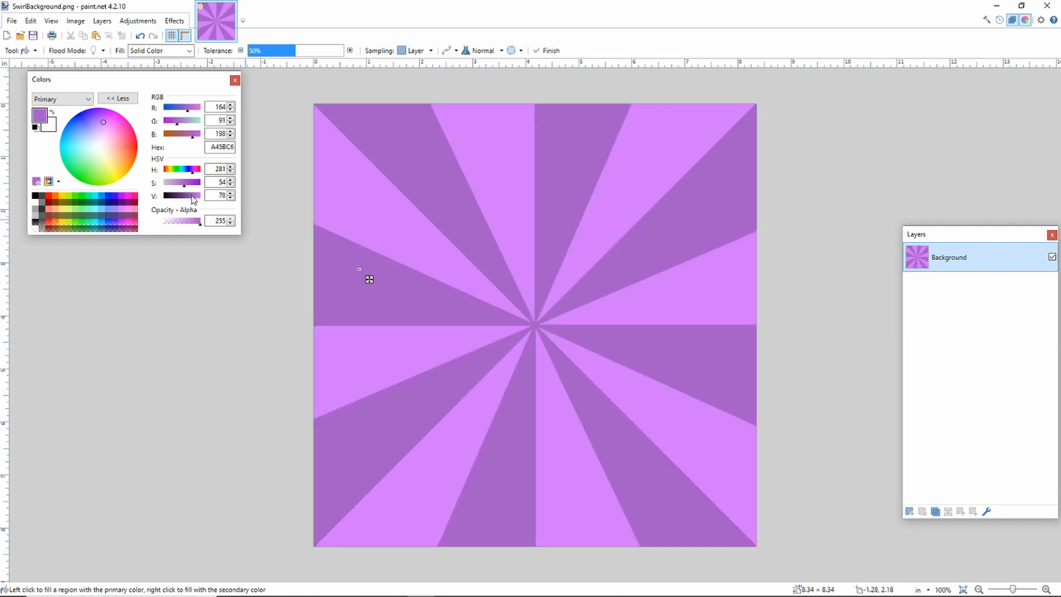
pyautogui.click(187, 195)
pyautogui.click(190, 196)
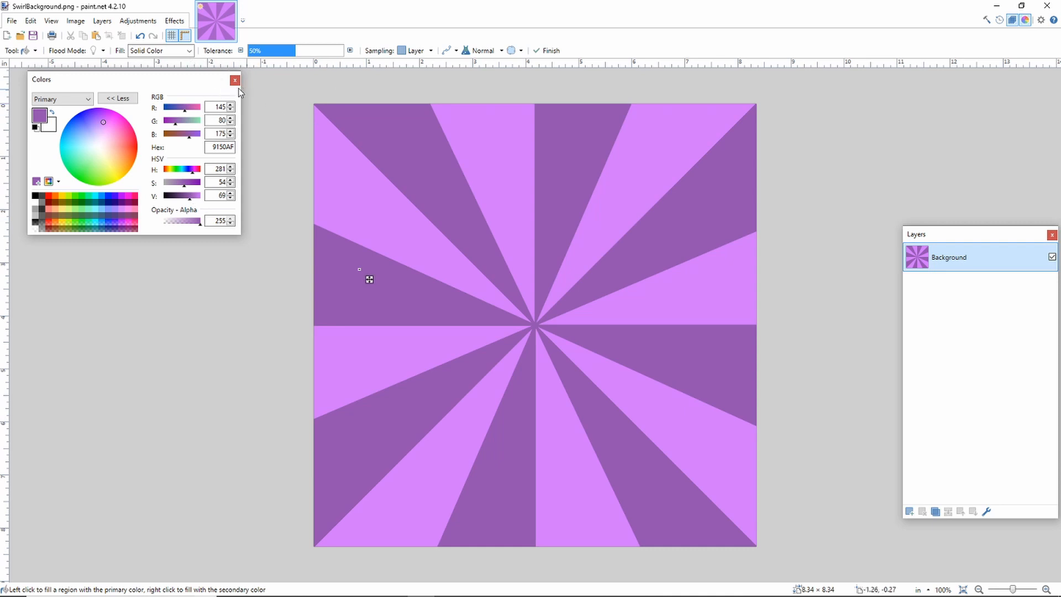
# Add a new layer above the background and set up the Text tool there with the GROBOLD font at size 48
pyautogui.click(30, 51)
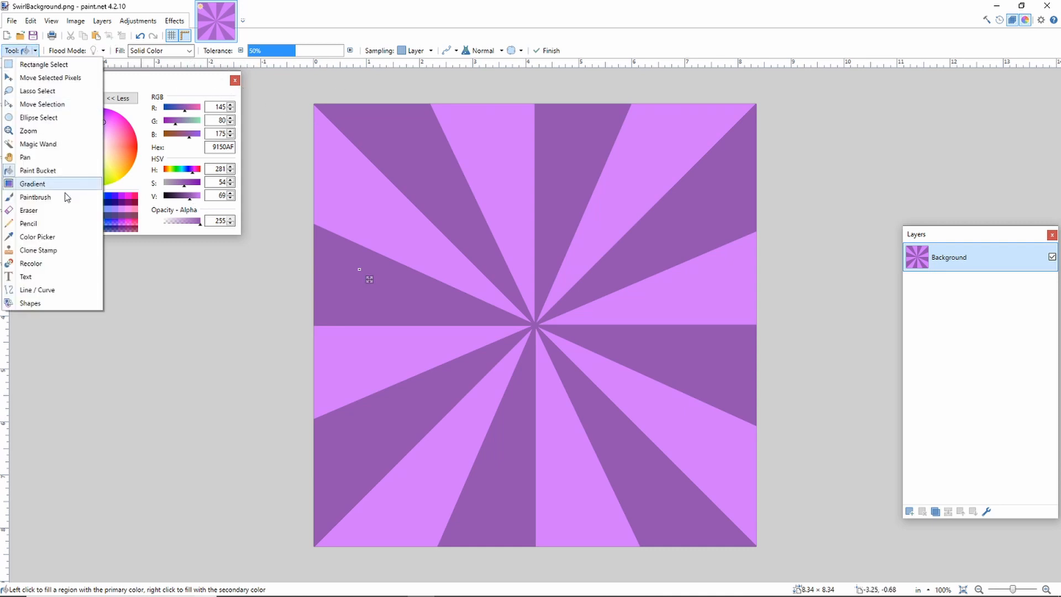
pyautogui.click(47, 275)
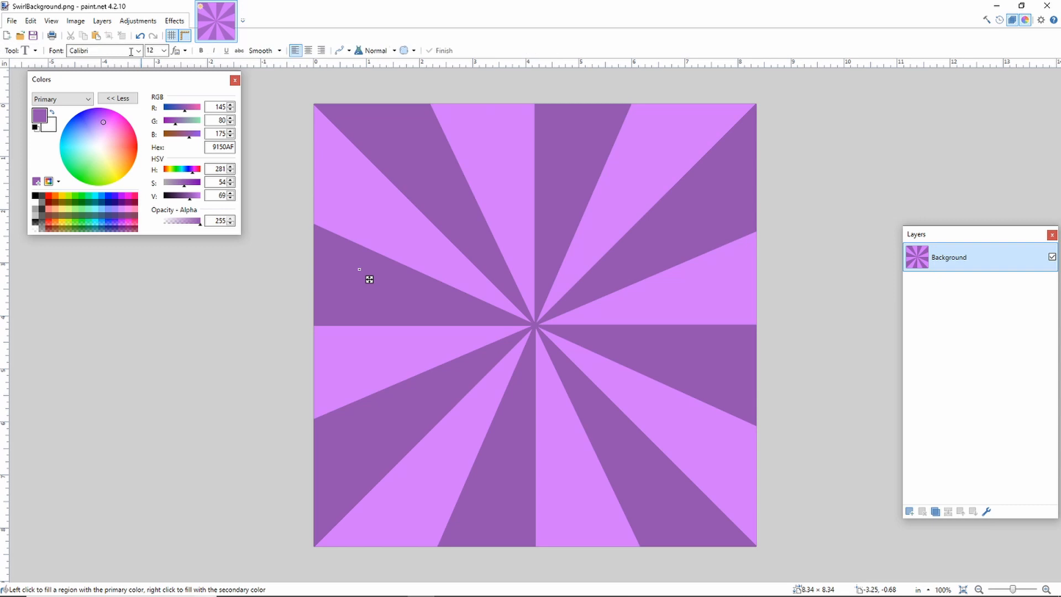
pyautogui.click(909, 511)
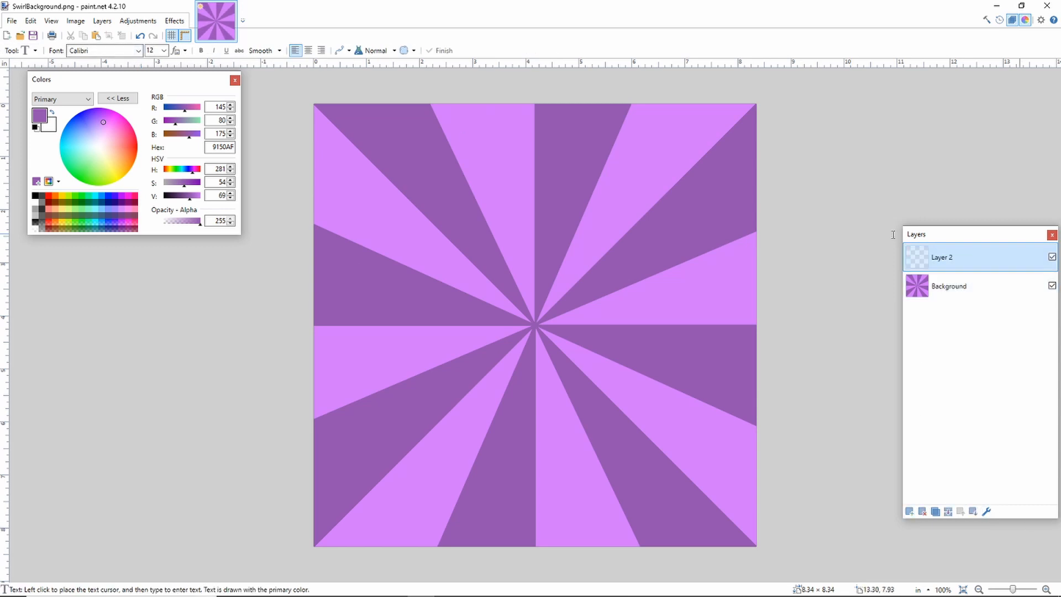
pyautogui.click(132, 48)
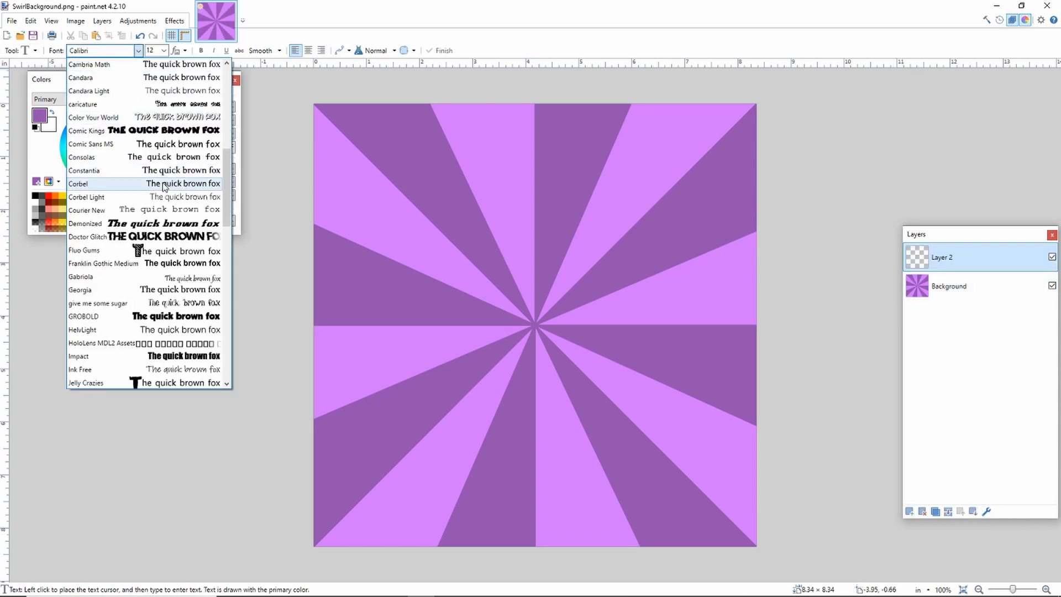
pyautogui.scroll(-2, 171, 276)
pyautogui.click(171, 276)
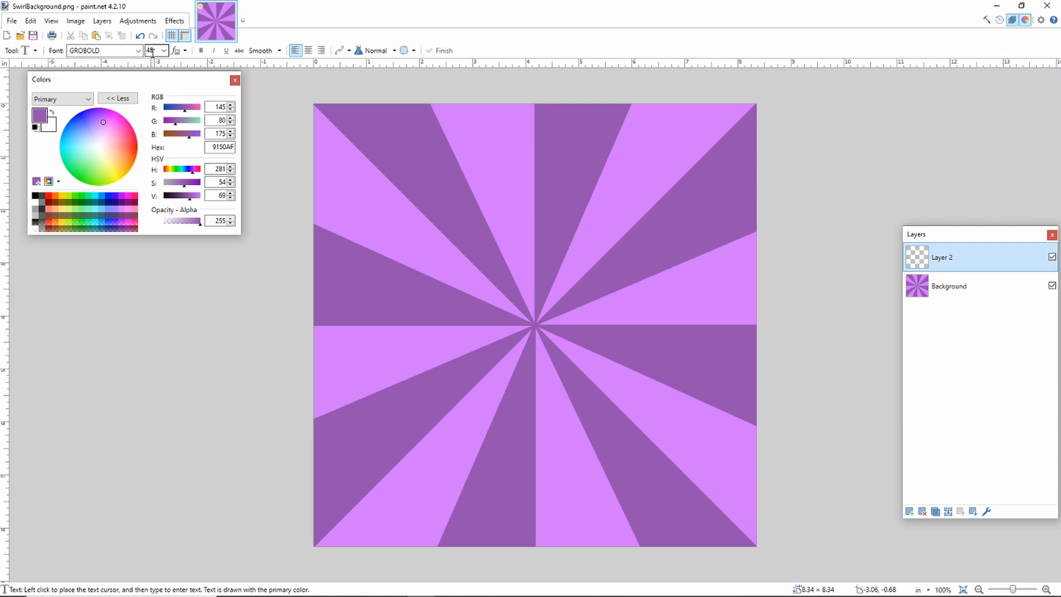
pyautogui.click(434, 229)
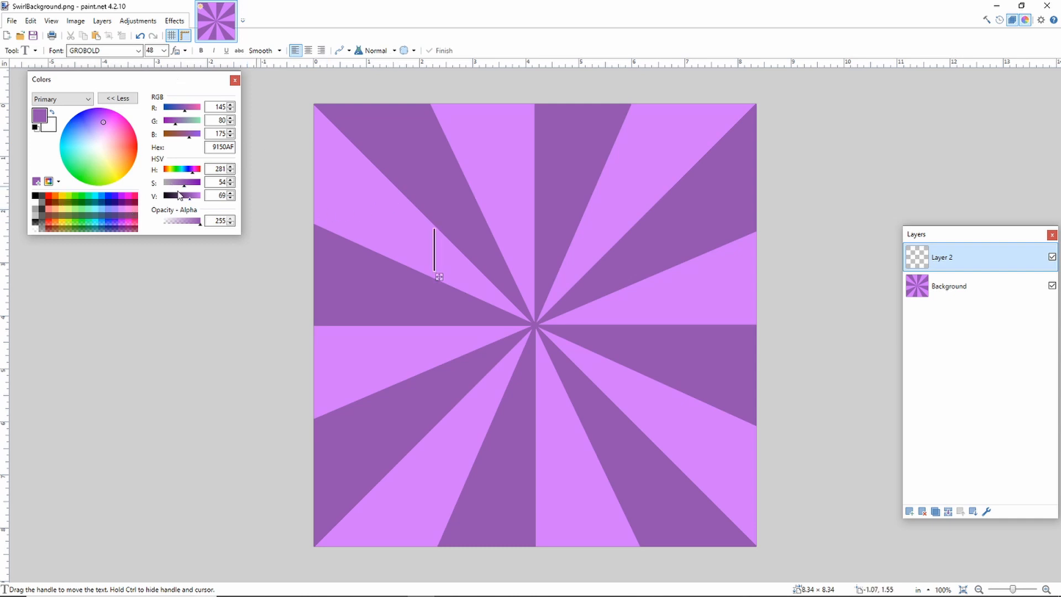
# Sample the light purple of a background ray as the primary colour, then return to the Text tool on Layer 2
pyautogui.click(24, 50)
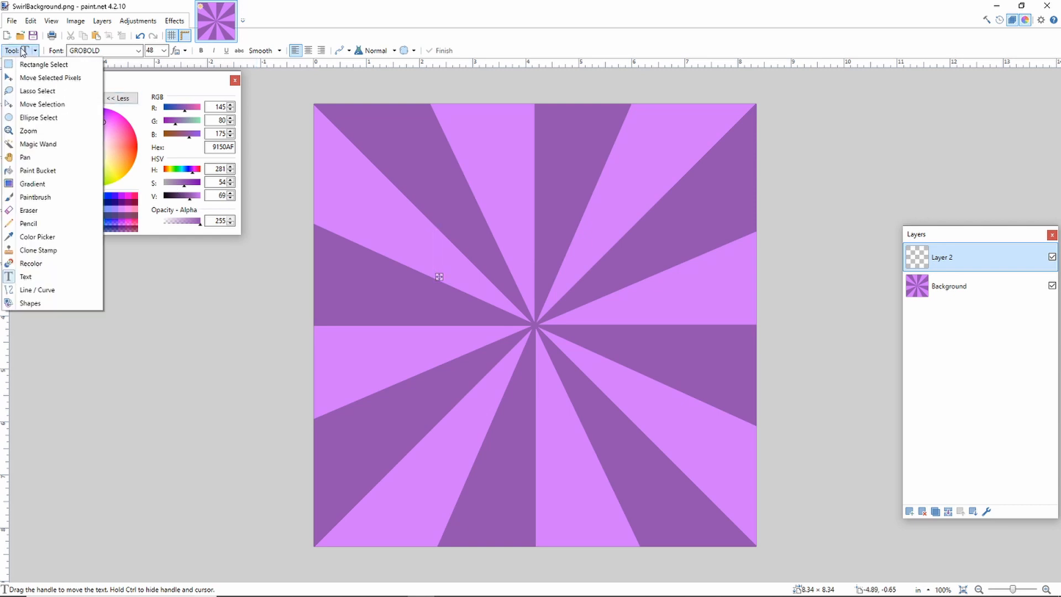
pyautogui.click(37, 236)
pyautogui.click(979, 285)
pyautogui.click(648, 147)
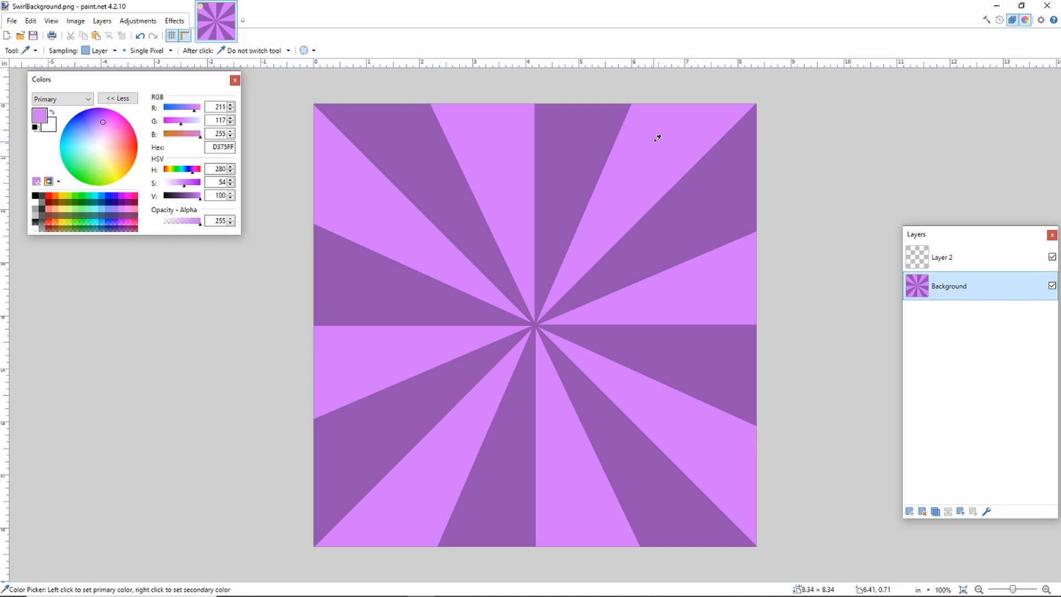
pyautogui.click(947, 257)
pyautogui.click(25, 51)
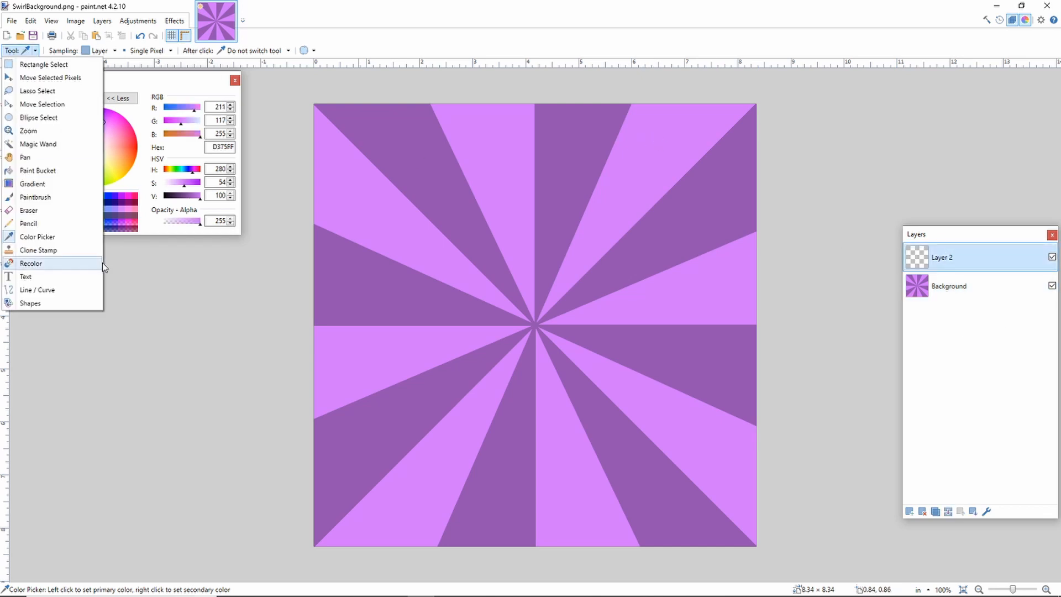
pyautogui.click(44, 276)
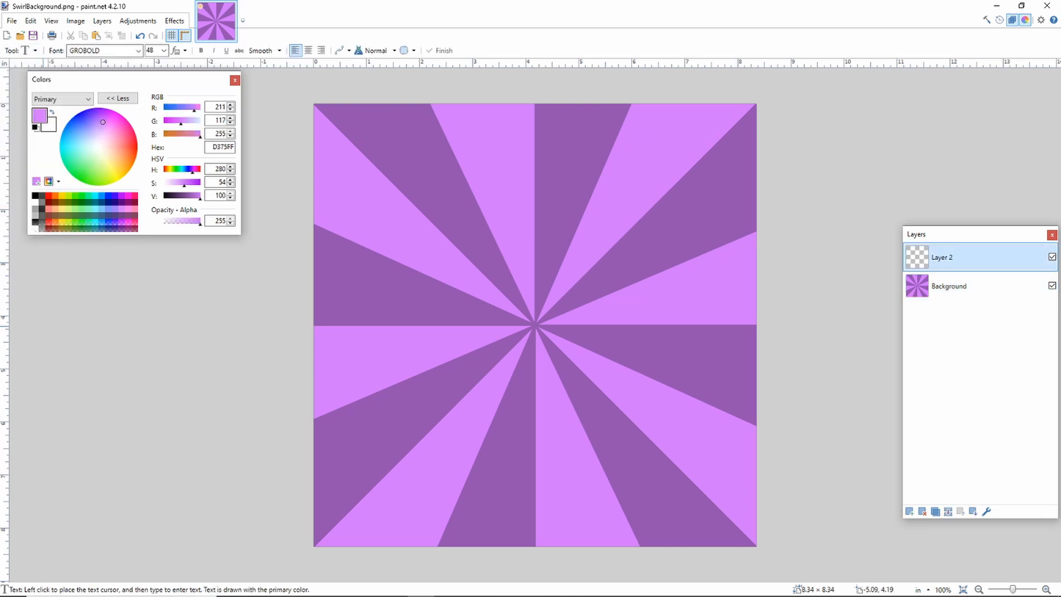
pyautogui.click(0, 326)
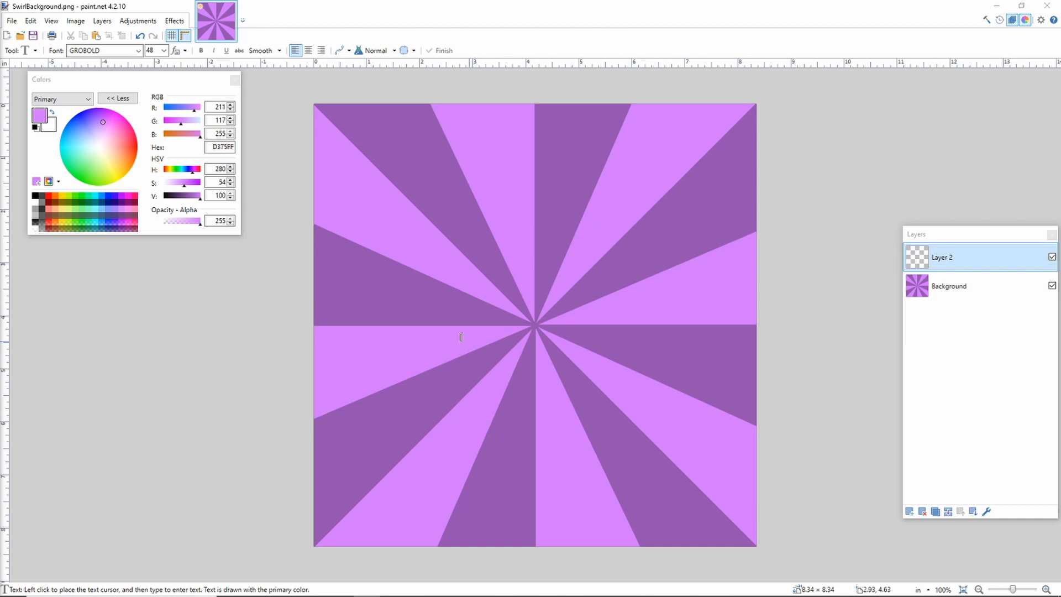
# Write the title word DONUT in capitals near the centre of the burst on Layer 2
pyautogui.click(456, 286)
pyautogui.write('Donut')
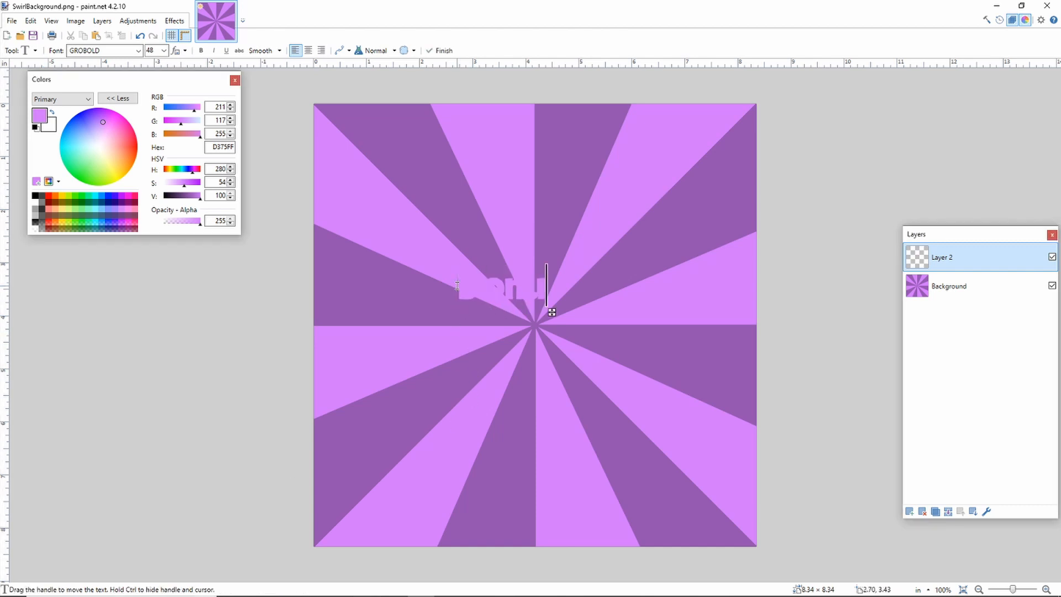
pyautogui.press('BackSpace')
pyautogui.press('BackSpace')
pyautogui.press('BackSpace')
pyautogui.press('BackSpace')
pyautogui.press('BackSpace')
pyautogui.write('ONUT')
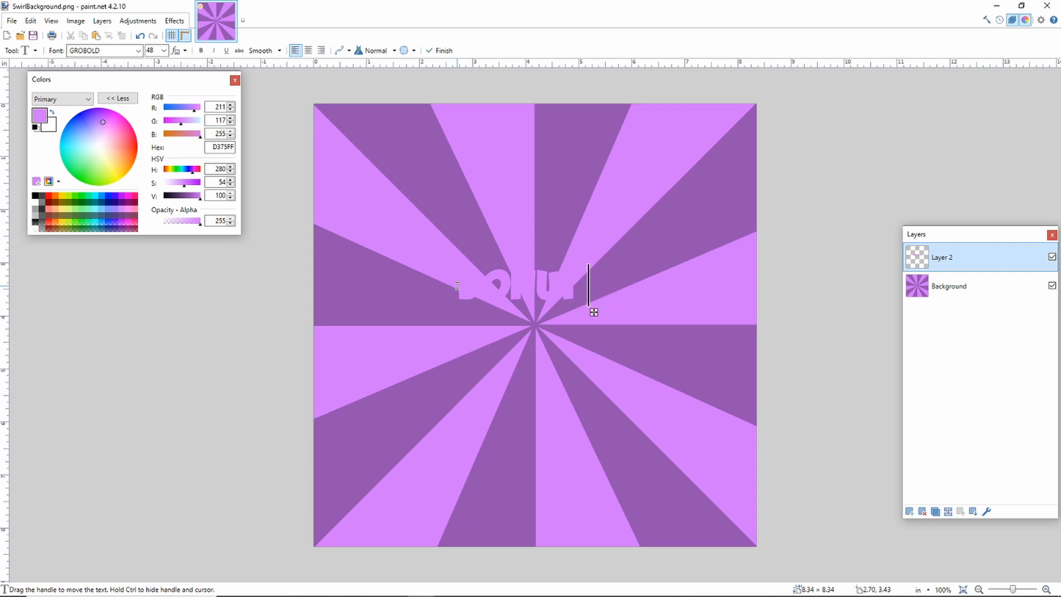
# Enlarge the title text to size 84 and add a second line reading SIMULATOR
pyautogui.press('Return')
pyautogui.doubleClick(157, 50)
pyautogui.write('84')
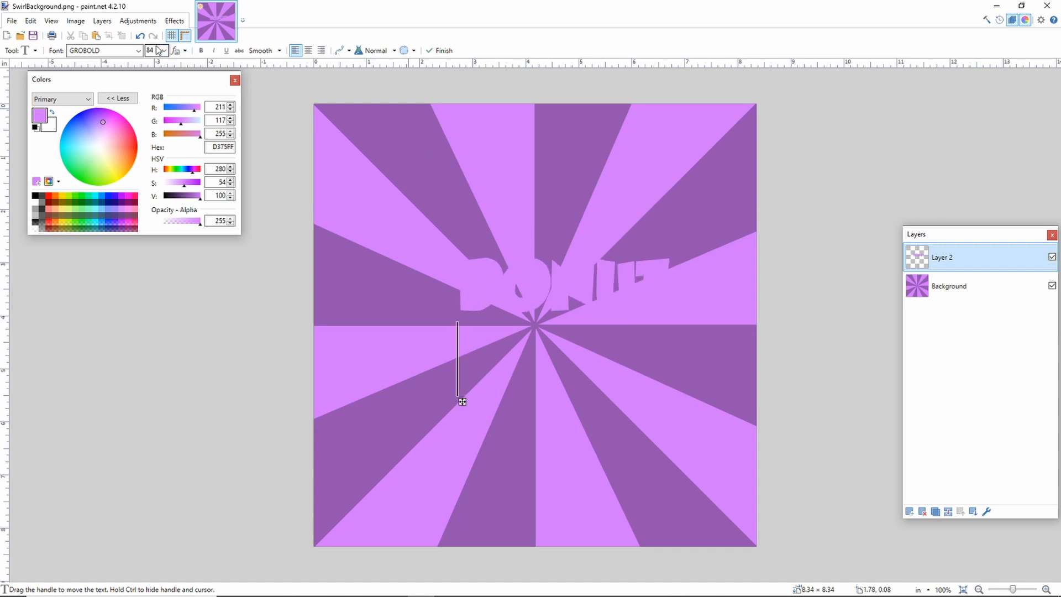
pyautogui.write('SIMULATOR')
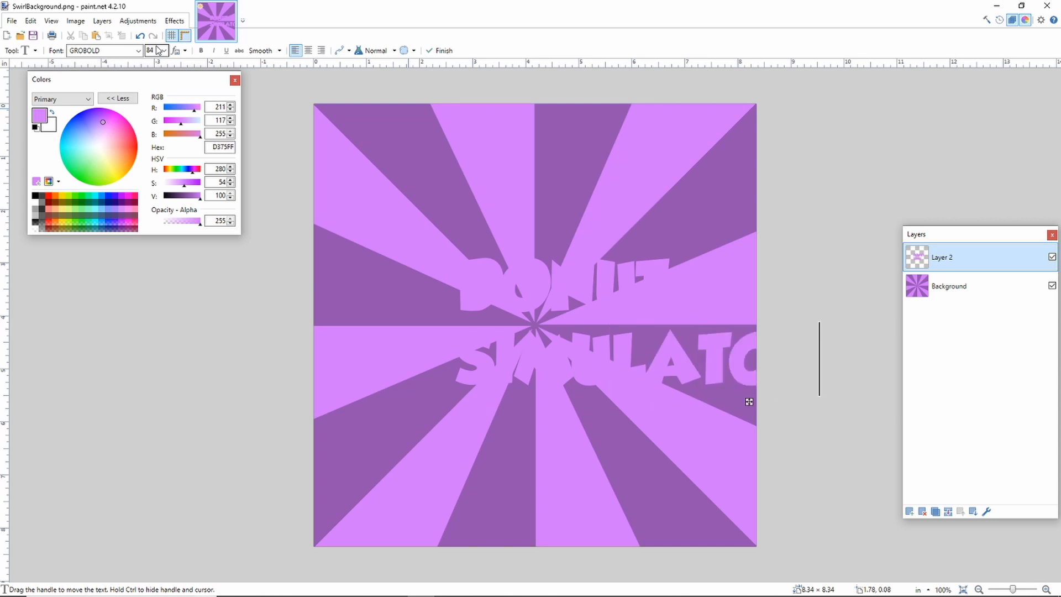
# Centre-align the title, add a third line reading 2, and move the whole text to the middle of the canvas
pyautogui.click(308, 51)
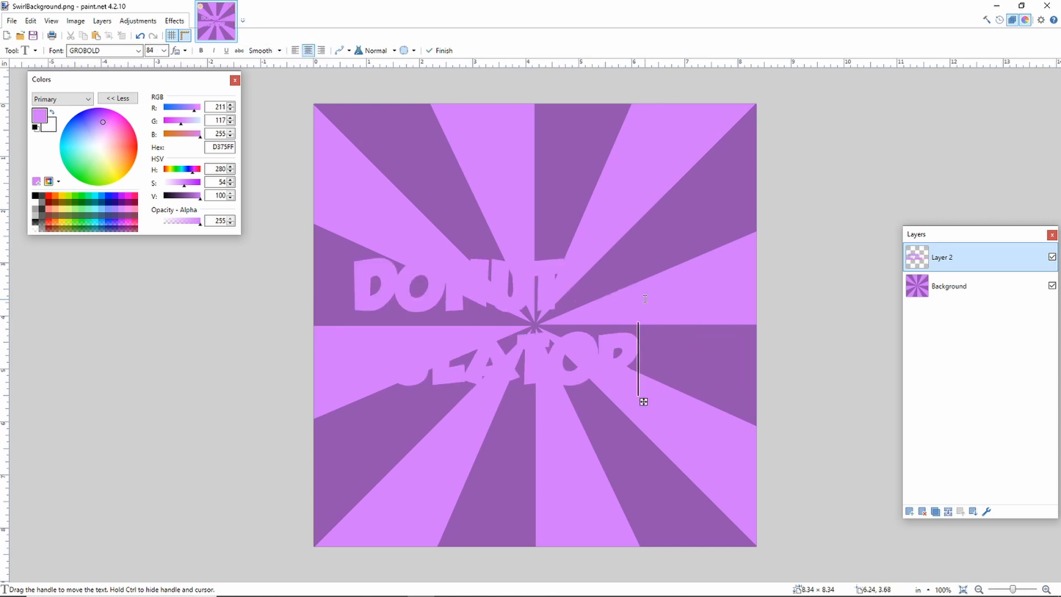
pyautogui.press('Return')
pyautogui.write('2')
pyautogui.moveTo(482, 475); pyautogui.dragTo(557, 457)
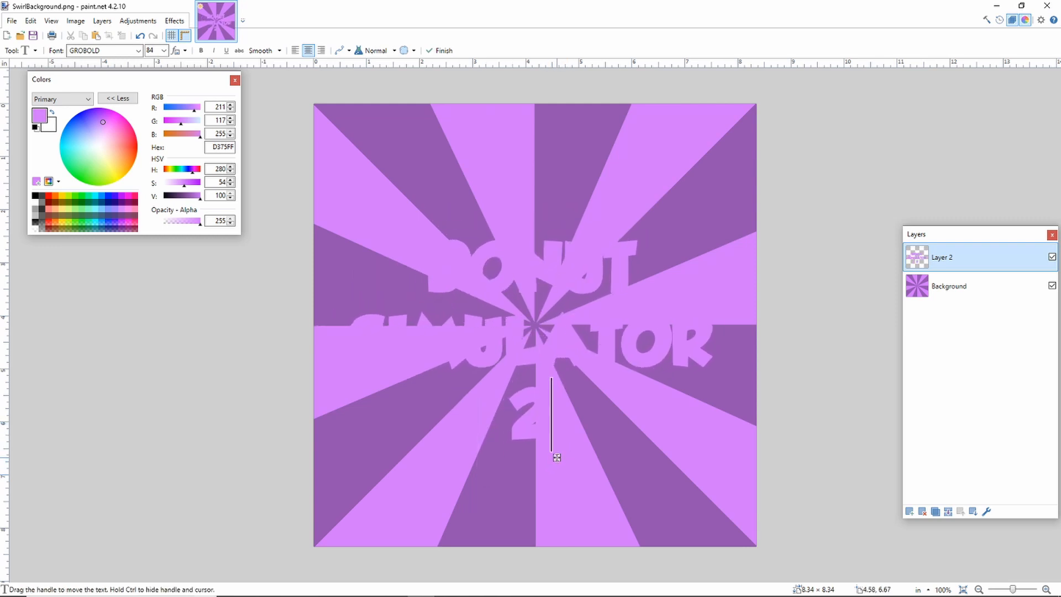
# Start a Drop Shadow on the title text with blur radius 0 and the darker purple shadow colour RGB 158, 89, 193
pyautogui.click(174, 21)
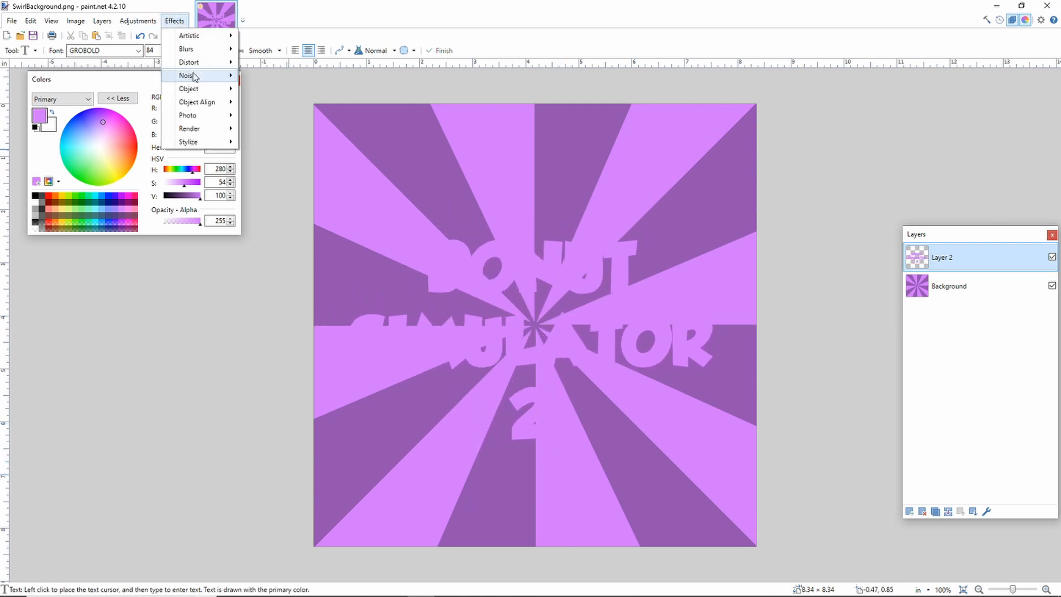
pyautogui.moveTo(200, 91)
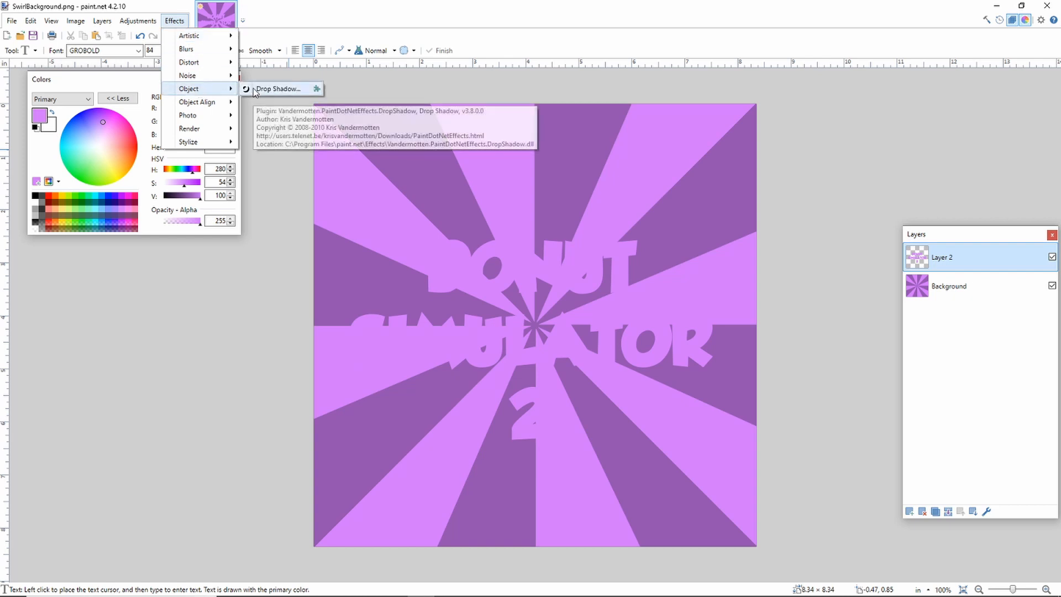
pyautogui.click(273, 89)
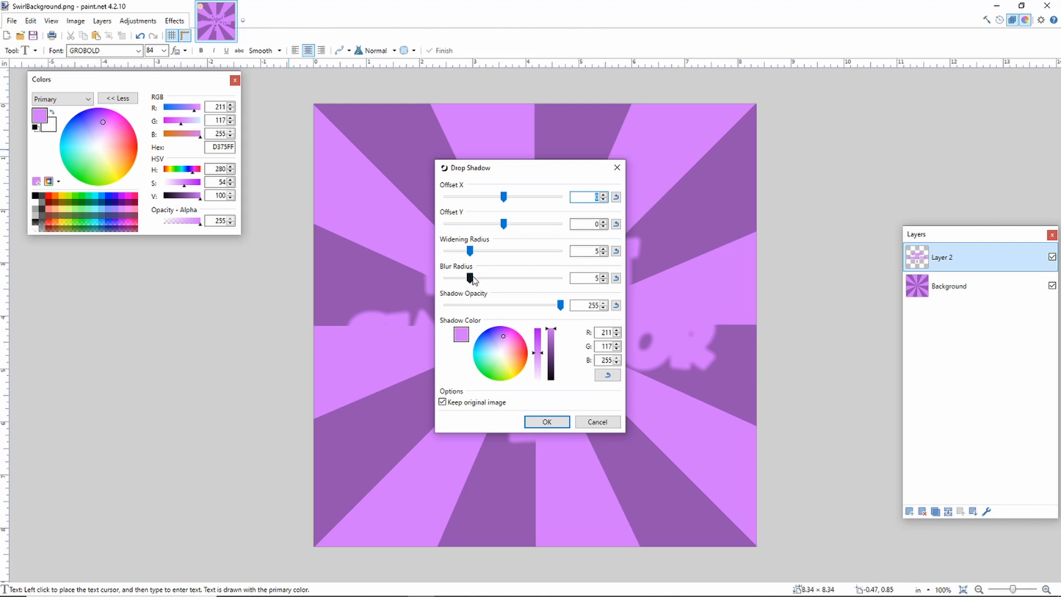
pyautogui.moveTo(470, 278); pyautogui.dragTo(441, 278)
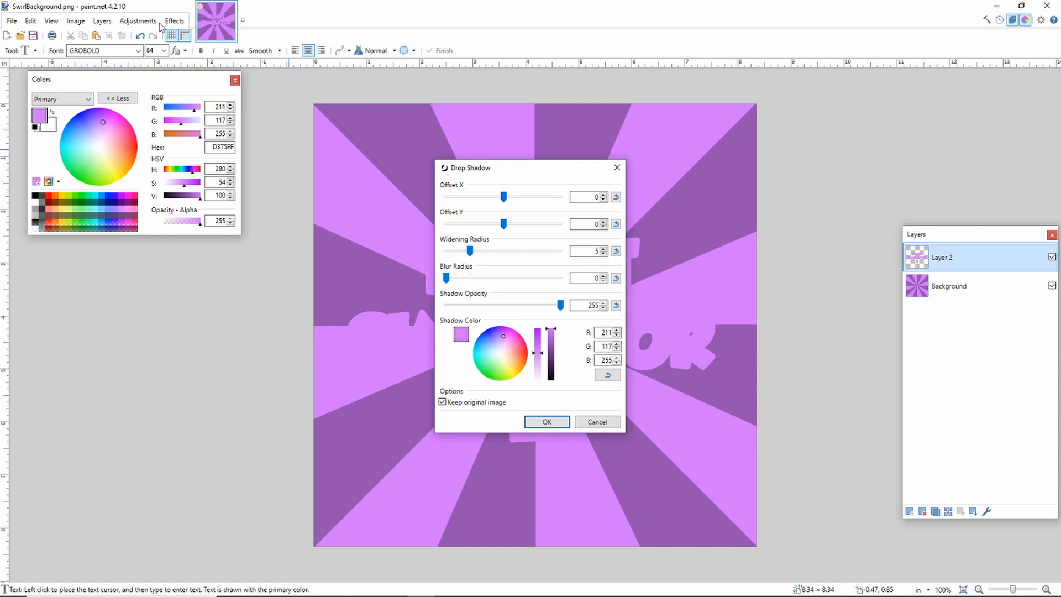
pyautogui.click(554, 342)
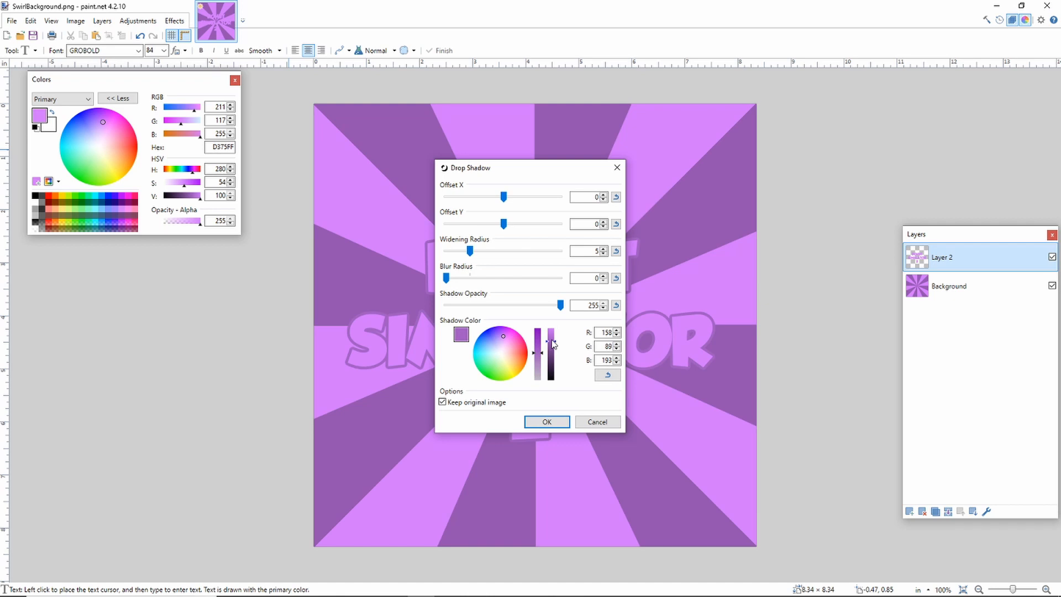
# Set the purple shadow's vertical offset to 3 at widening radius 5 and apply it to the title
pyautogui.moveTo(490, 164); pyautogui.dragTo(107, 192)
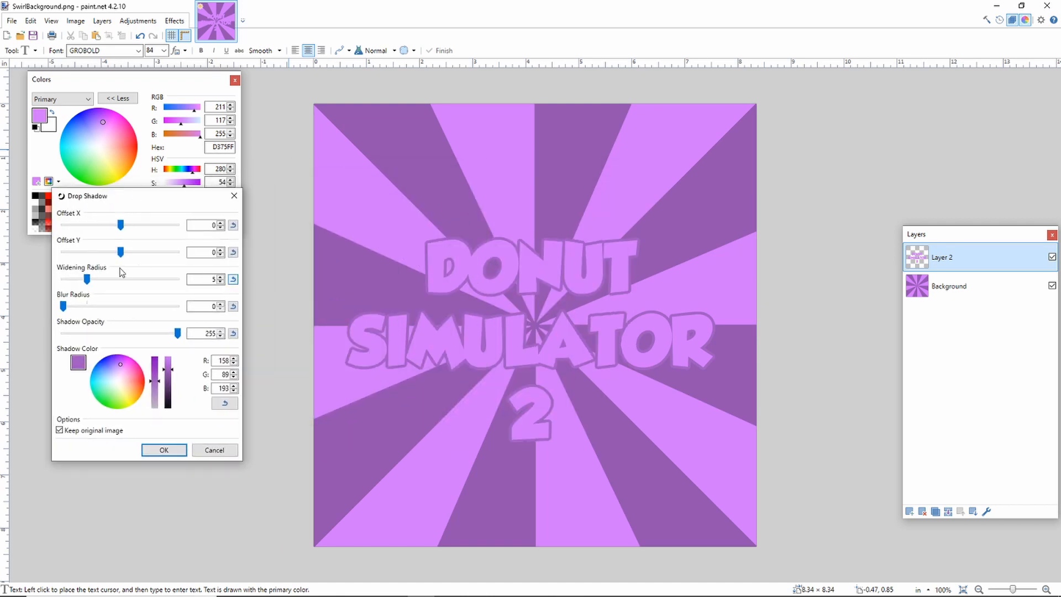
pyautogui.moveTo(124, 252); pyautogui.dragTo(86, 280)
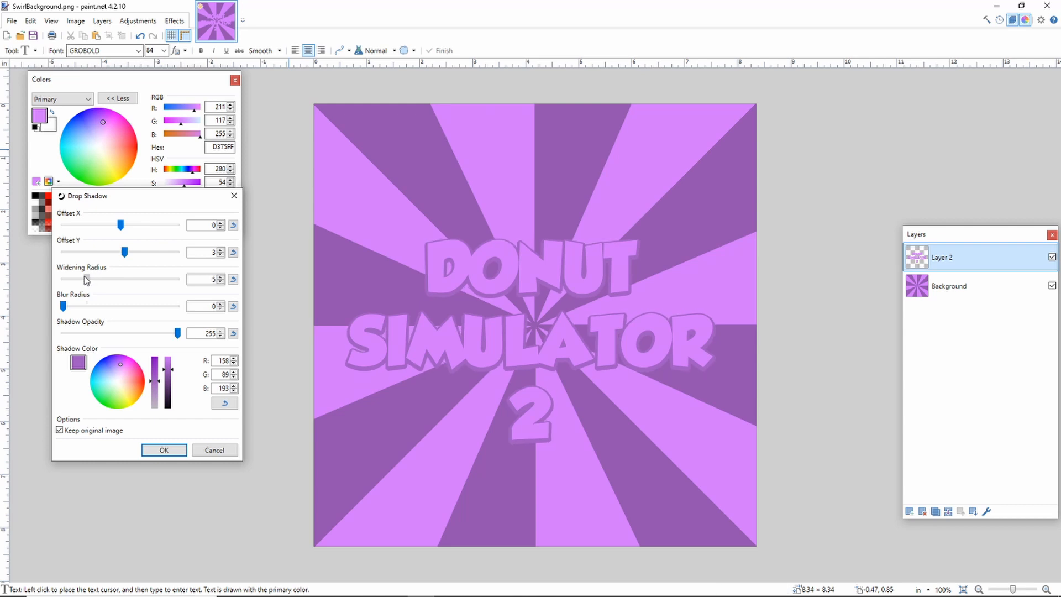
pyautogui.click(164, 451)
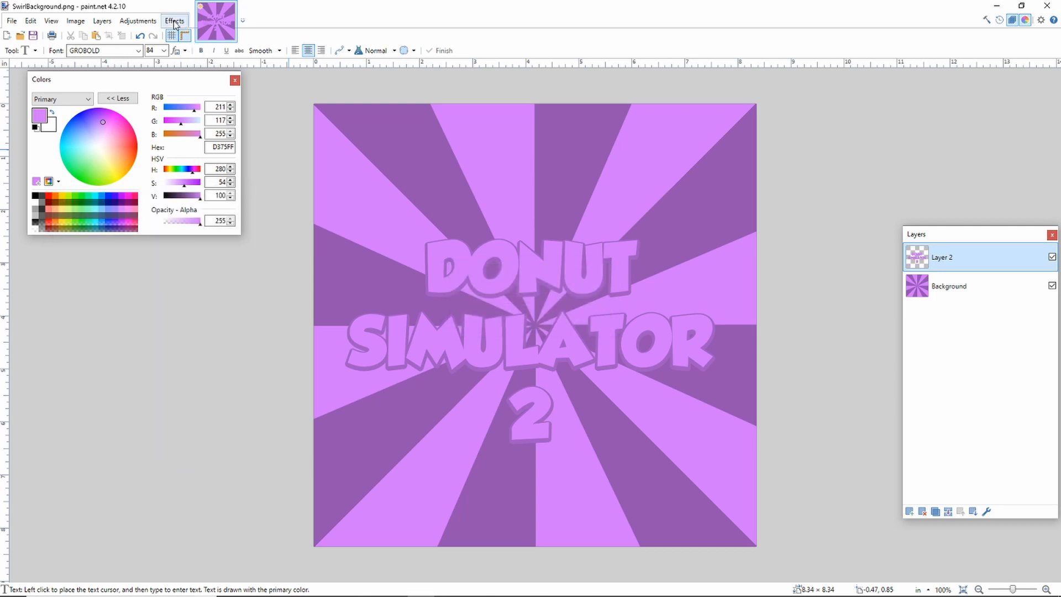
pyautogui.click(174, 21)
pyautogui.moveTo(214, 102)
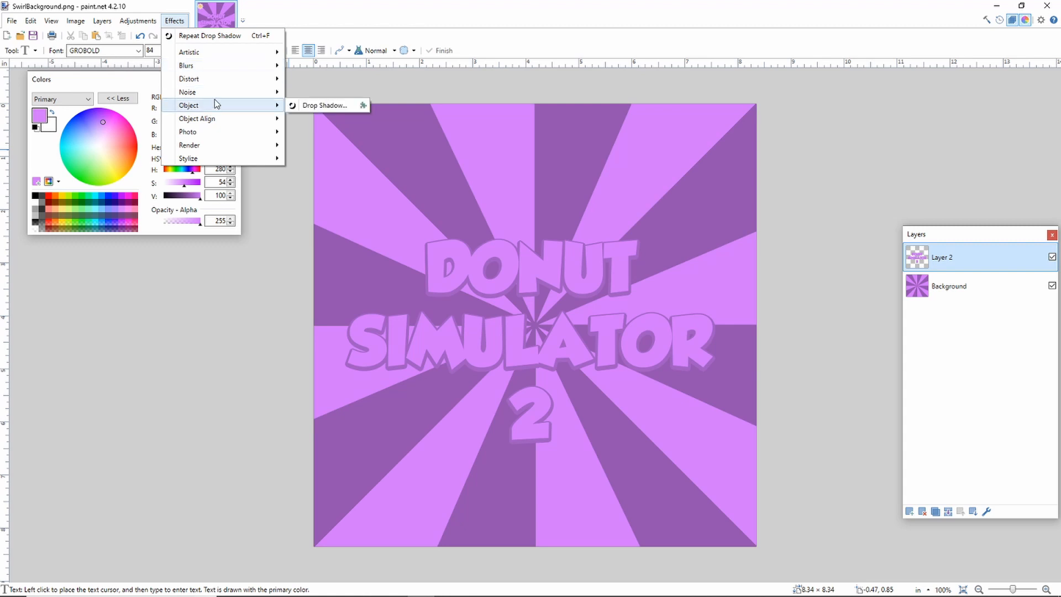
pyautogui.click(316, 104)
pyautogui.moveTo(553, 356)
pyautogui.mouseDown()
pyautogui.moveTo(555, 379)
pyautogui.moveTo(541, 374)
pyautogui.mouseUp()
pyautogui.click(502, 352)
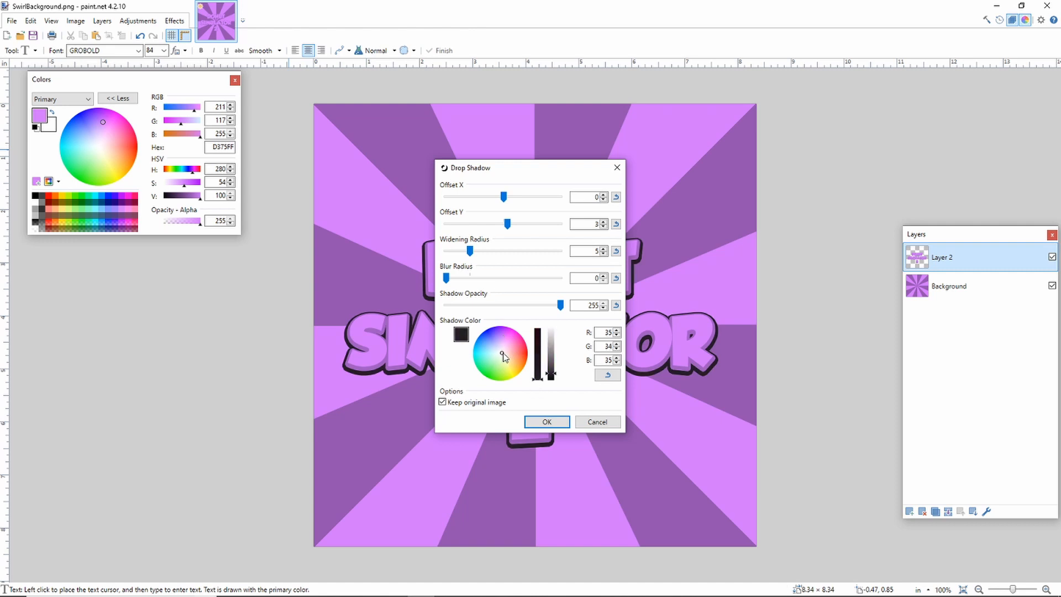
pyautogui.moveTo(507, 223); pyautogui.dragTo(504, 228)
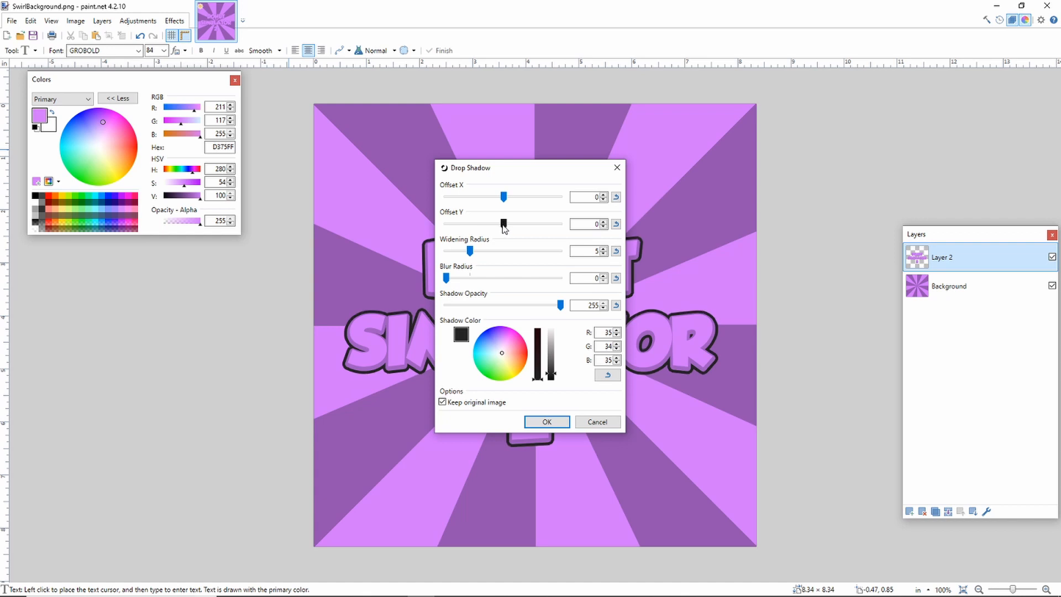
pyautogui.moveTo(470, 251); pyautogui.dragTo(483, 257)
pyautogui.click(617, 167)
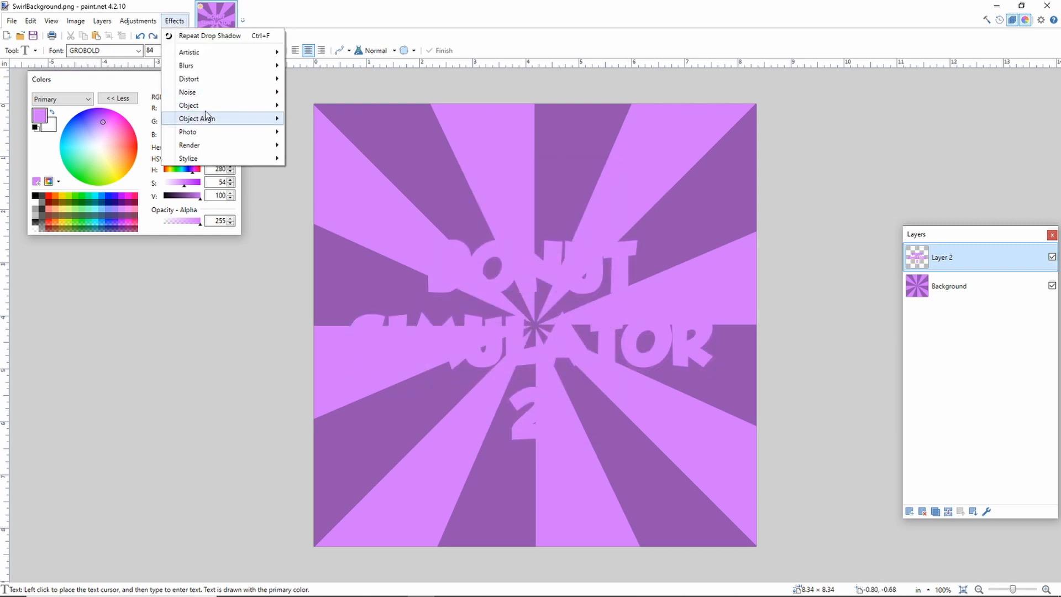
# Apply the purple Drop Shadow to the plain title as an even outline, with vertical offset 0 and widening radius 5
pyautogui.moveTo(232, 105)
pyautogui.click(307, 103)
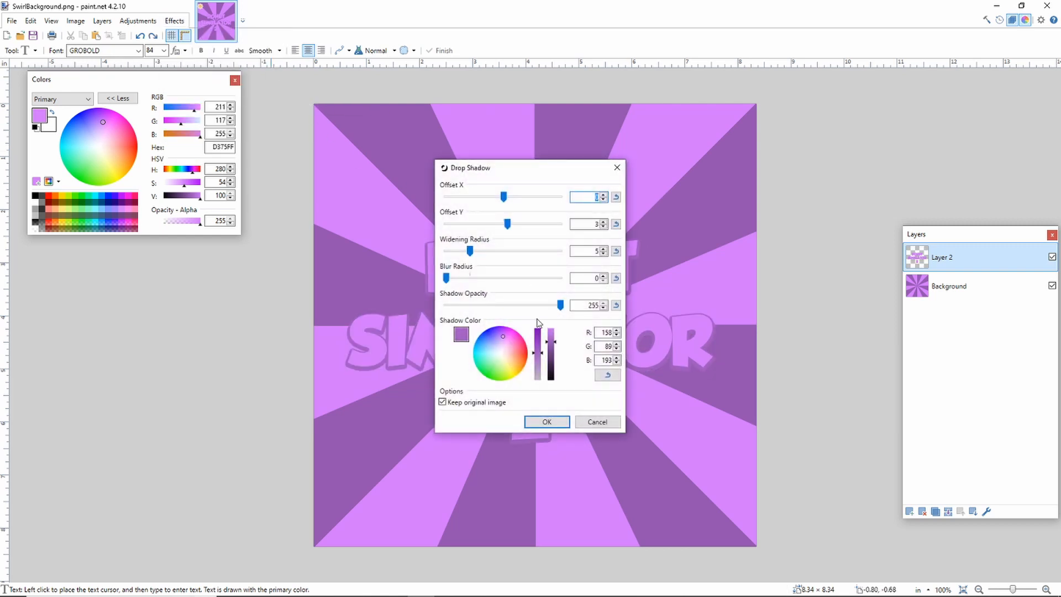
pyautogui.click(506, 224)
pyautogui.moveTo(501, 224); pyautogui.dragTo(501, 224)
pyautogui.click(567, 423)
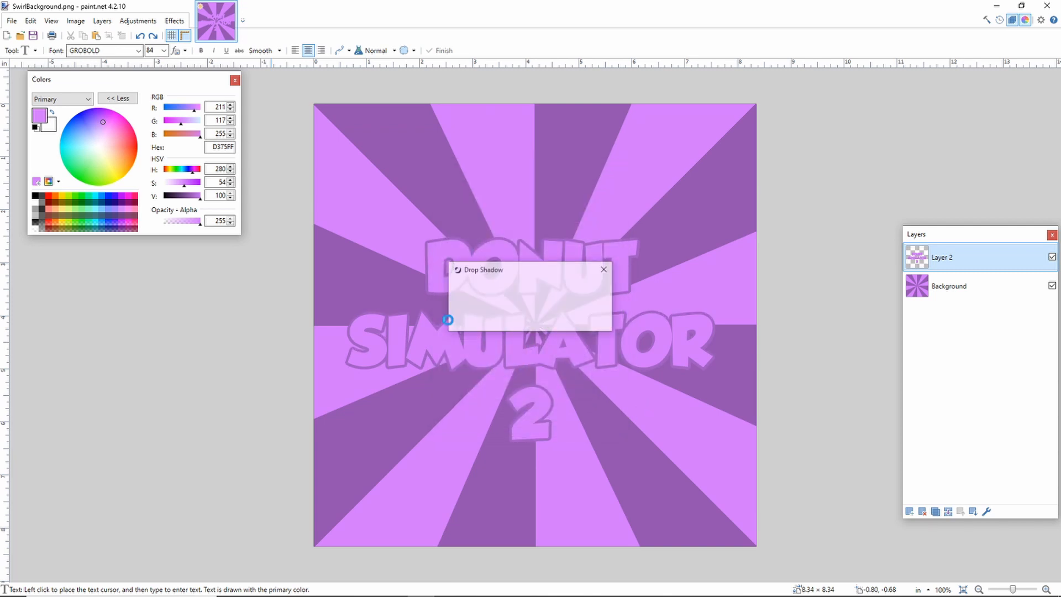
# Surround the title with a dark grey Drop Shadow outline, using colour RGB 56, 56, 56 and widening radius 7
pyautogui.click(174, 21)
pyautogui.moveTo(211, 106)
pyautogui.click(337, 105)
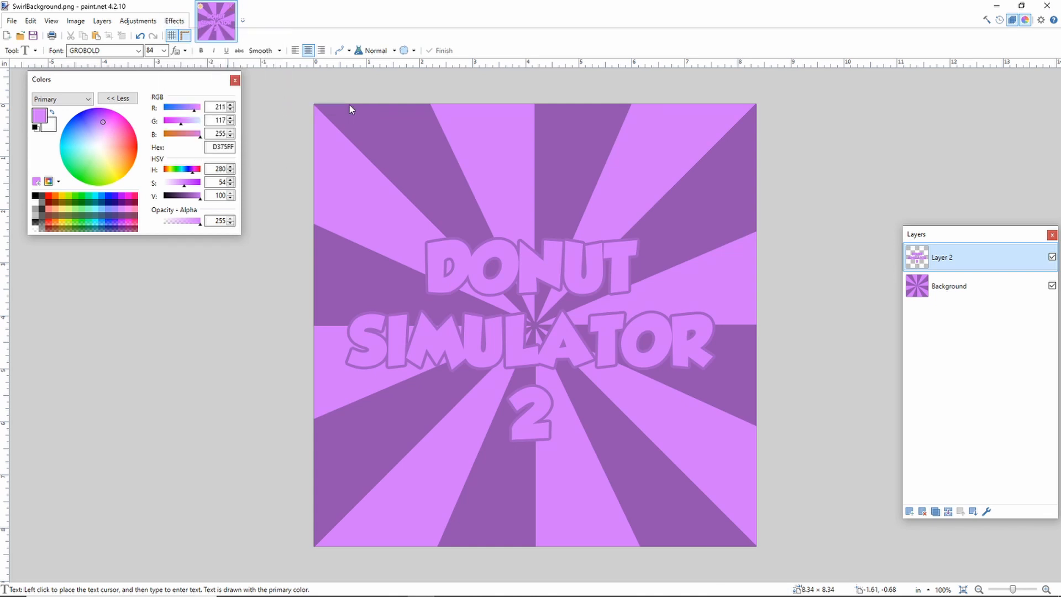
pyautogui.moveTo(547, 346); pyautogui.dragTo(551, 378)
pyautogui.click(500, 353)
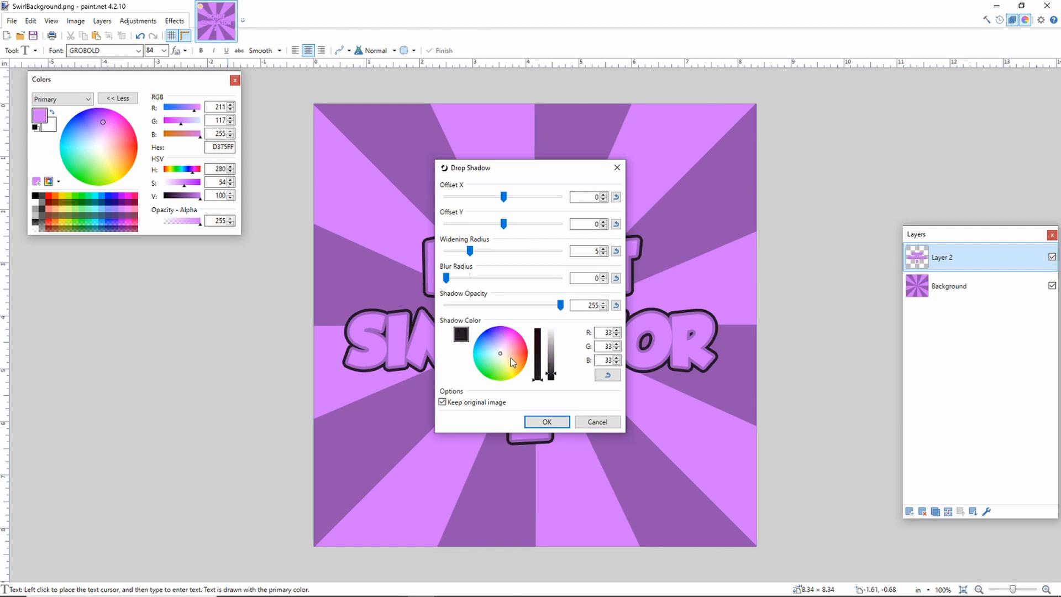
pyautogui.moveTo(551, 375); pyautogui.dragTo(550, 371)
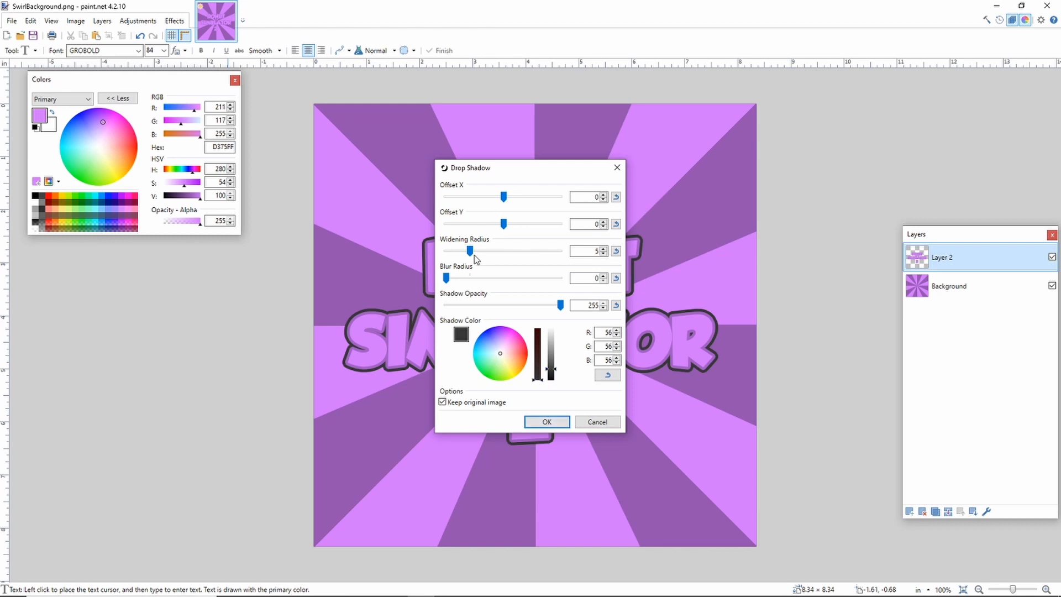
pyautogui.moveTo(470, 251); pyautogui.dragTo(482, 254)
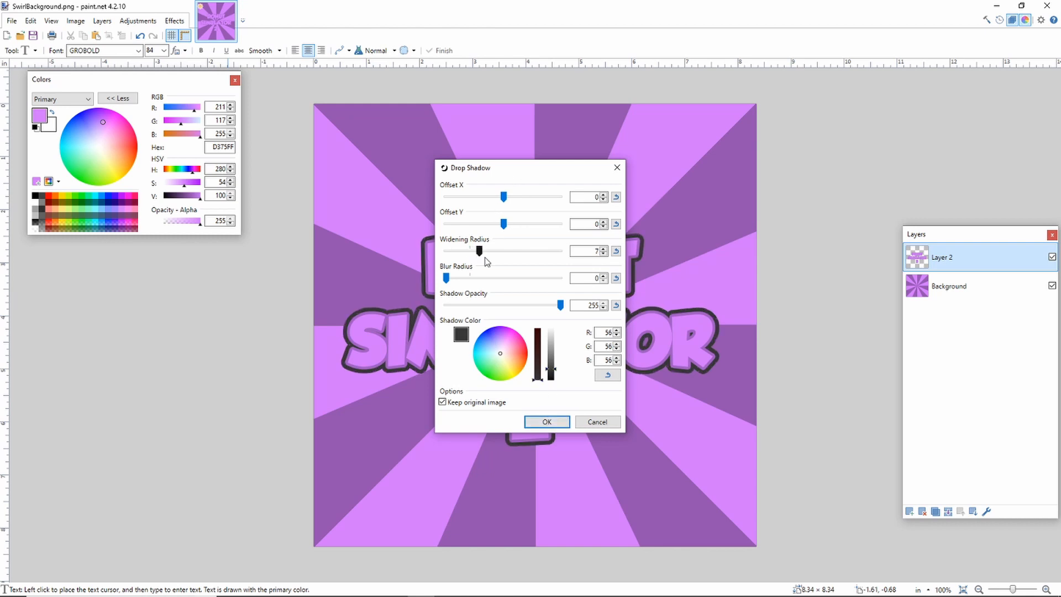
pyautogui.click(542, 421)
# Add a black Drop Shadow around the grey outline with vertical offset 4 and widening radius 6
pyautogui.click(181, 22)
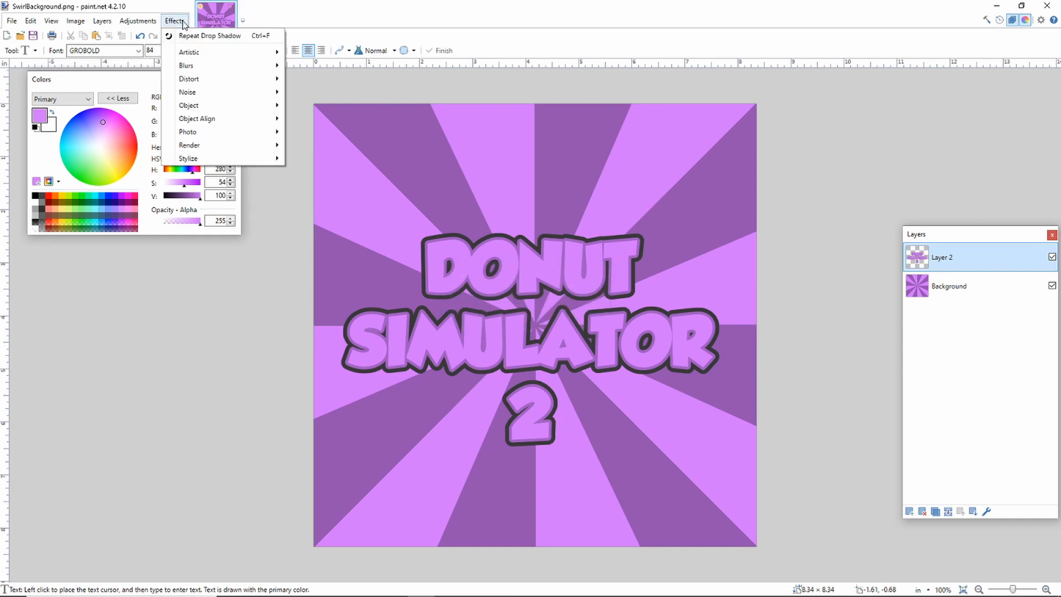
pyautogui.click(299, 105)
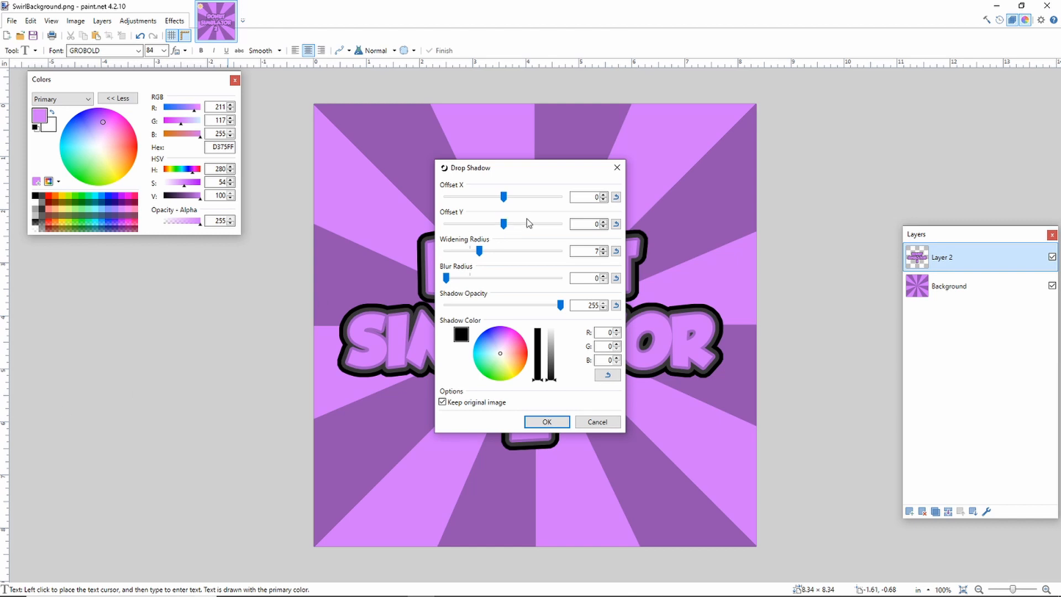
pyautogui.moveTo(506, 228); pyautogui.dragTo(476, 250)
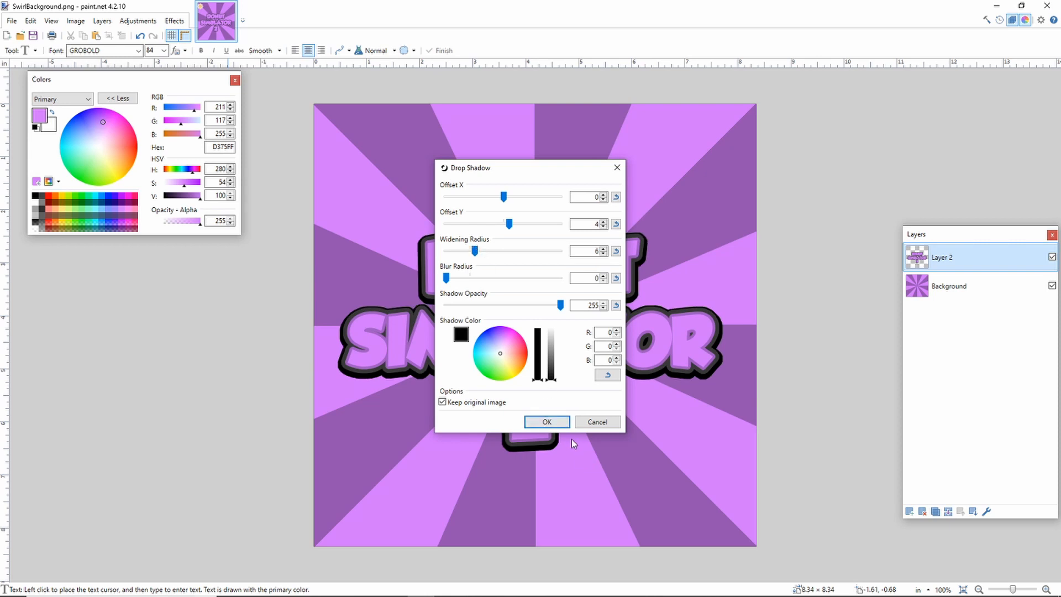
pyautogui.click(546, 422)
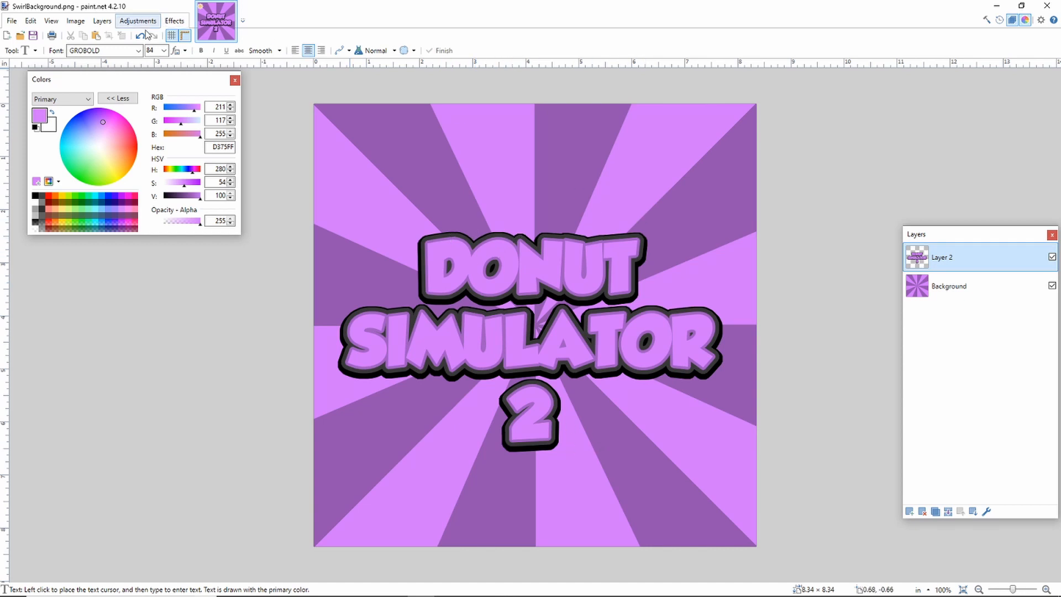
# Try a thick white Drop Shadow outline around the title, then undo it
pyautogui.click(175, 21)
pyautogui.moveTo(218, 106)
pyautogui.click(329, 106)
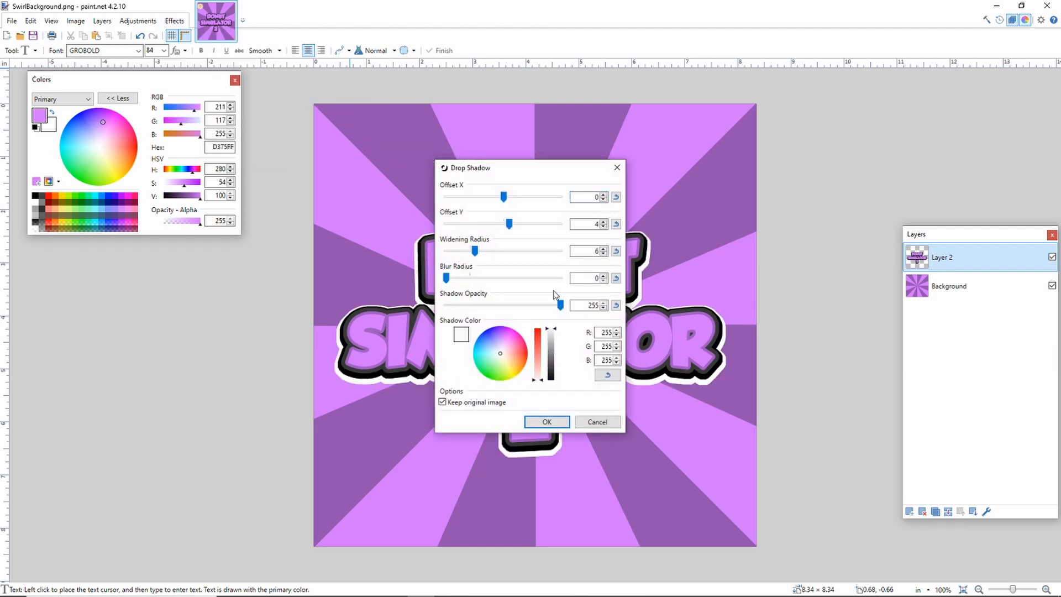
pyautogui.moveTo(508, 224); pyautogui.dragTo(527, 251)
pyautogui.click(547, 422)
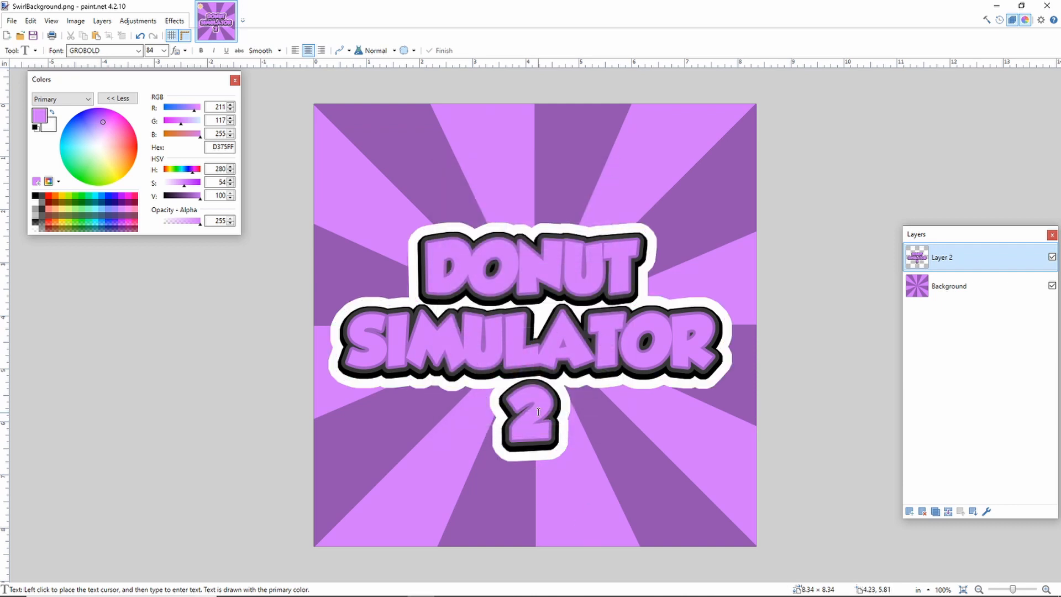
pyautogui.hotkey('ctrl', 'z')
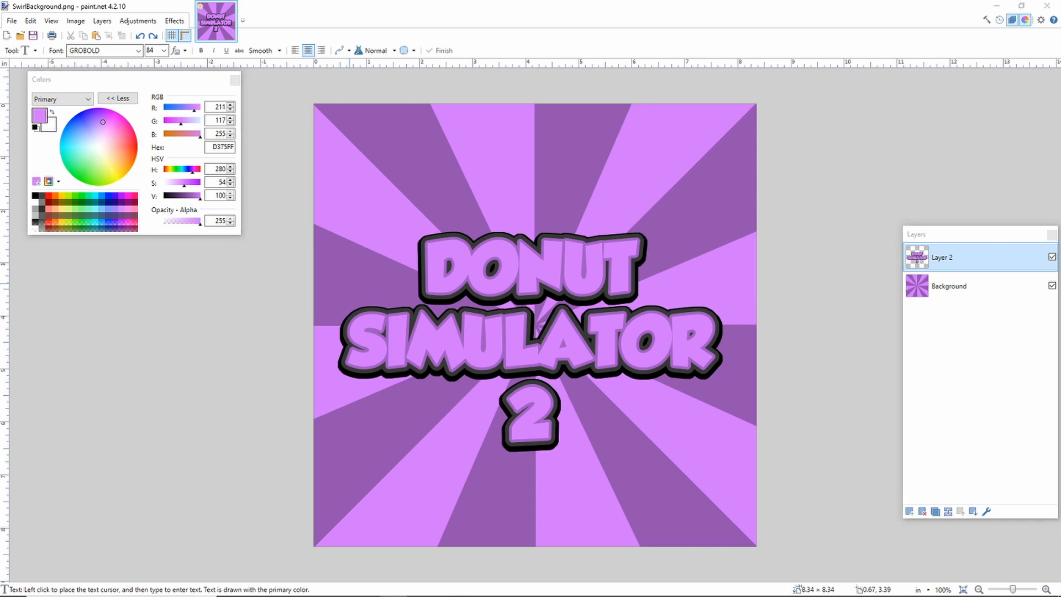
# Add a new layer above the title and try a tilted pink donut image on it, undoing the paste
pyautogui.click(908, 511)
pyautogui.hotkey('ctrl', 'v')
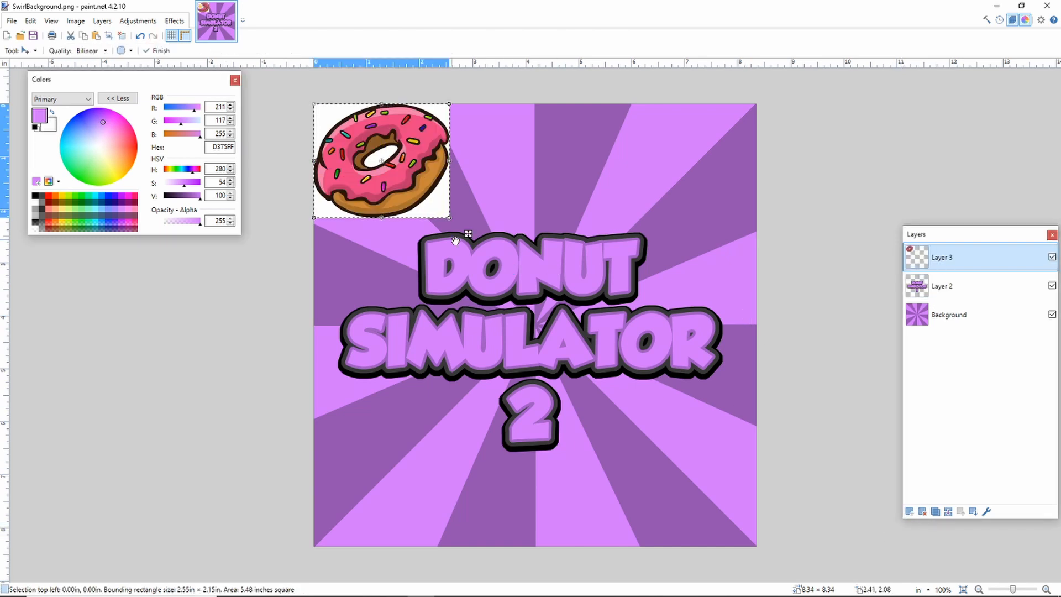
pyautogui.moveTo(470, 233); pyautogui.dragTo(515, 263)
pyautogui.hotkey('ctrl', 'z')
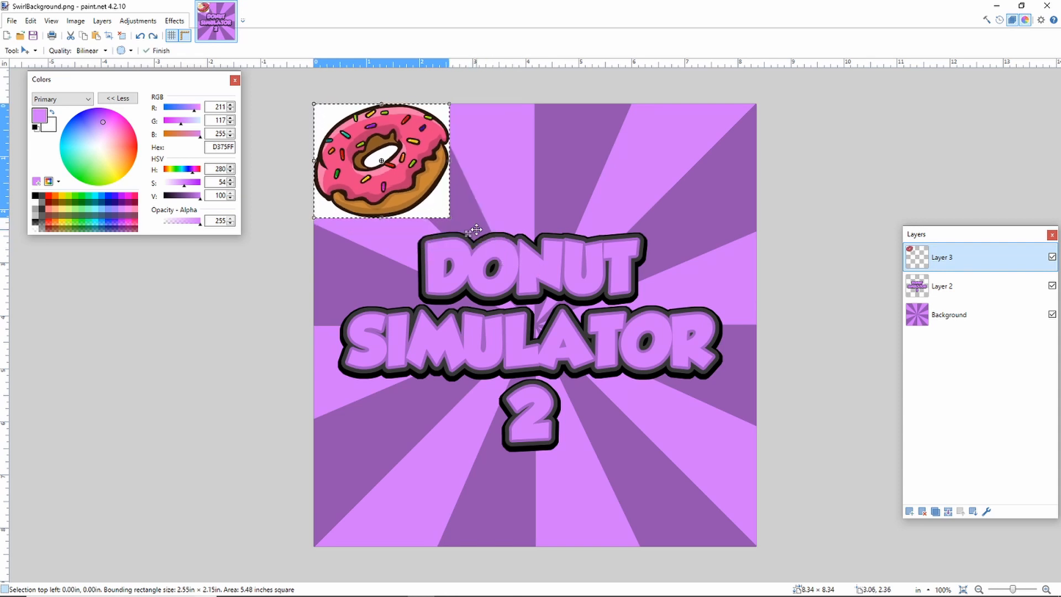
pyautogui.hotkey('ctrl', 'z')
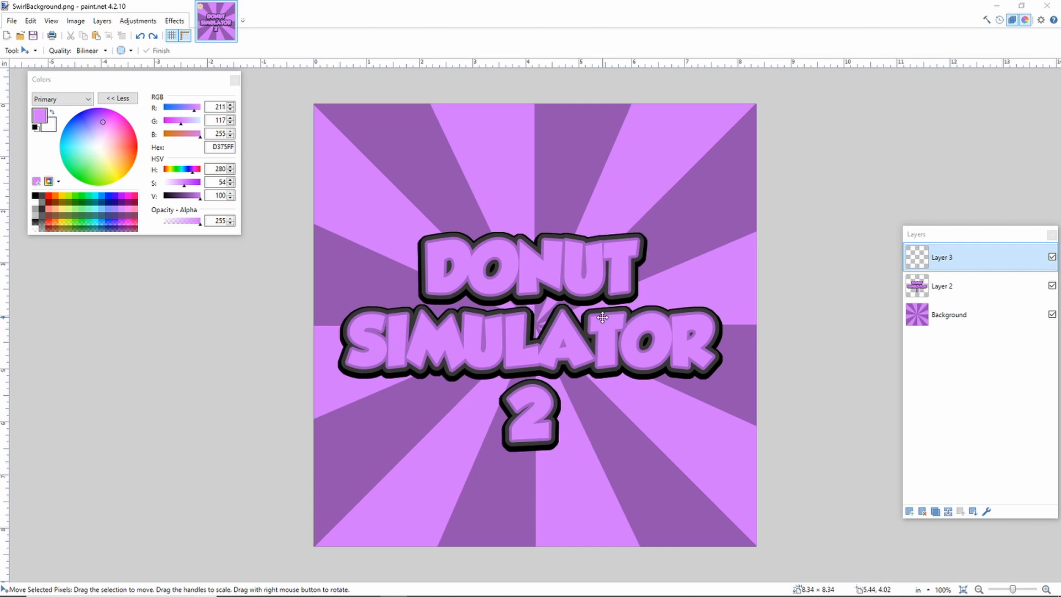
# Paste the round pink donut image on Layer 3 and move its corner to about 0.38 in, 0.13 in
pyautogui.hotkey('ctrl', 'a')
pyautogui.hotkey('ctrl', 'v')
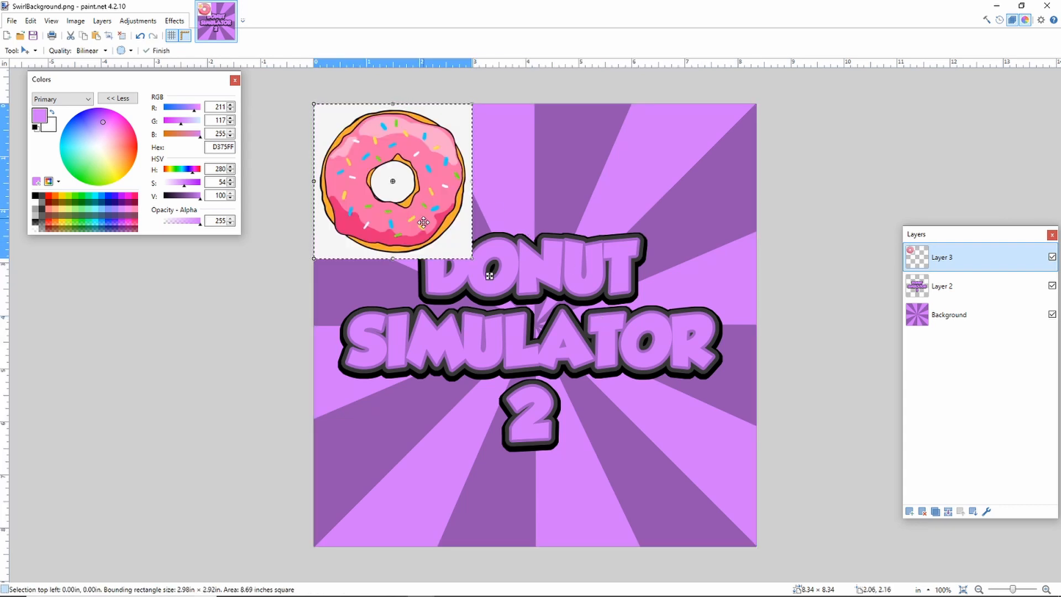
pyautogui.moveTo(441, 212); pyautogui.dragTo(461, 220)
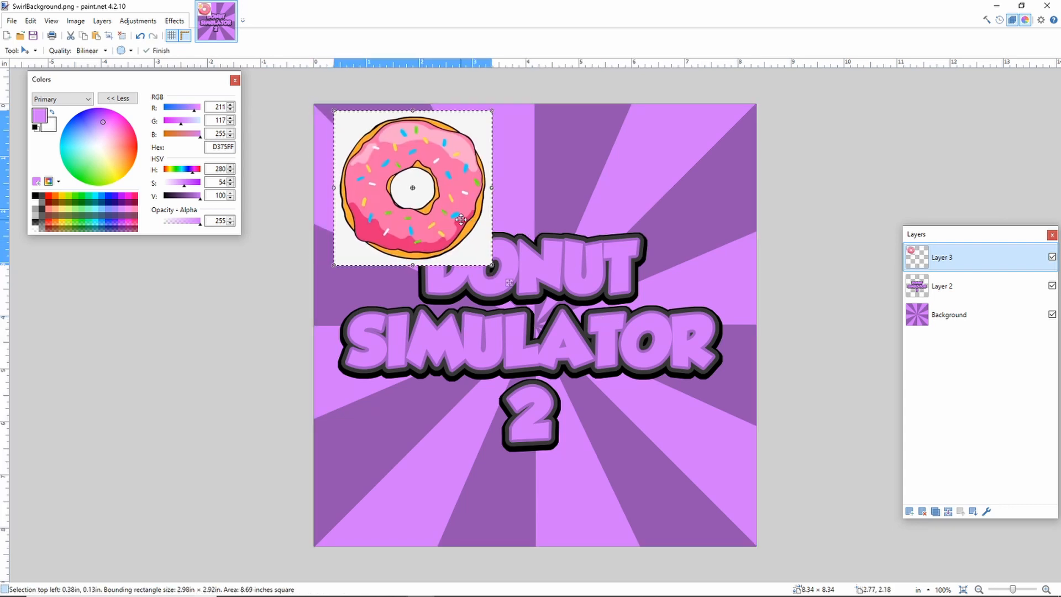
# Remove the white background around the donut and inside its hole using Magic Wand selections
pyautogui.click(12, 50)
pyautogui.click(82, 142)
pyautogui.click(410, 183)
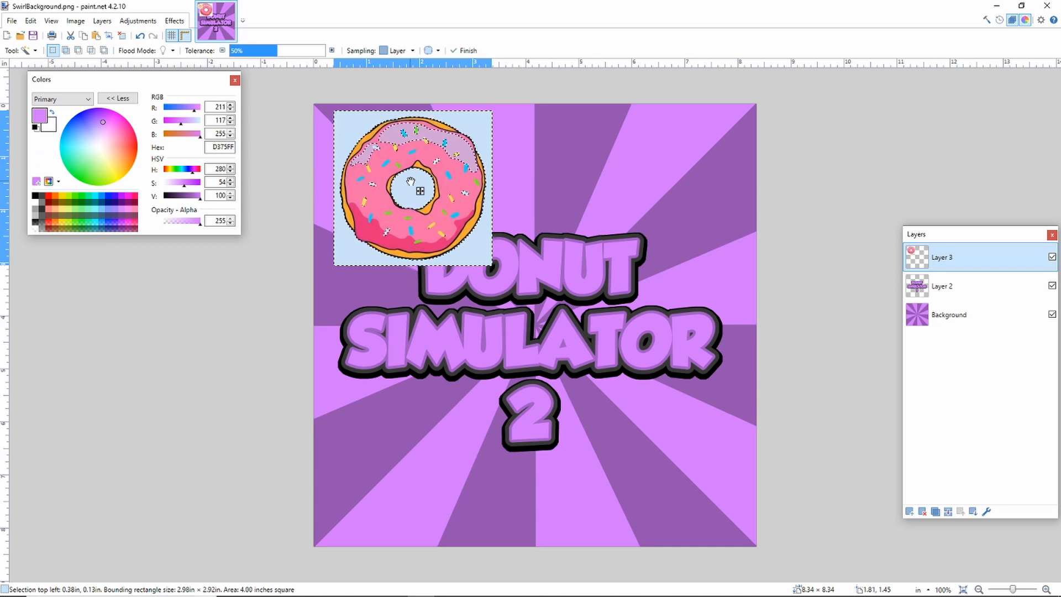
pyautogui.hotkey('ctrl', 'z')
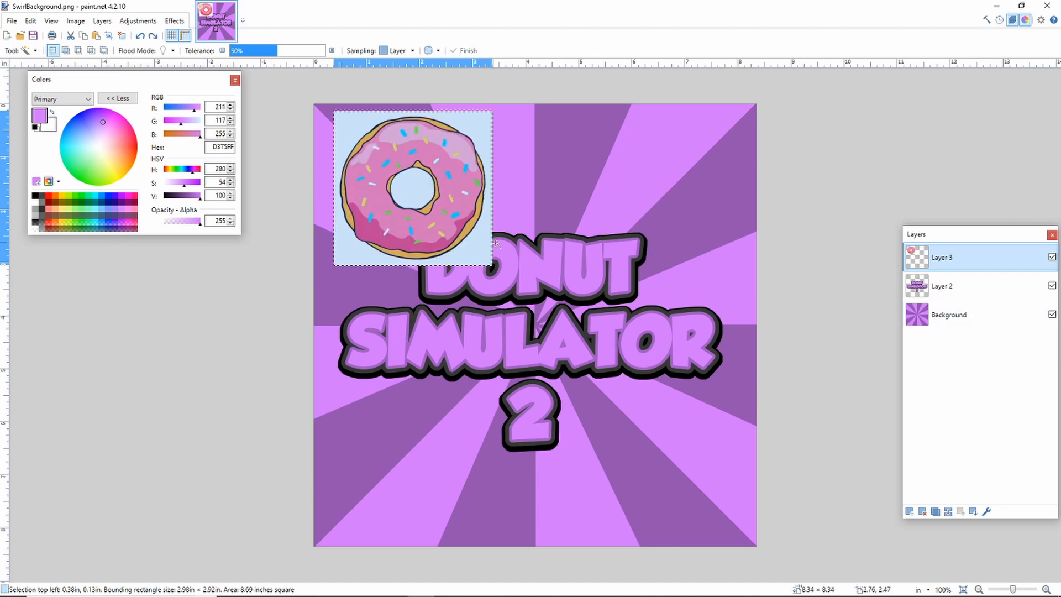
pyautogui.click(475, 130)
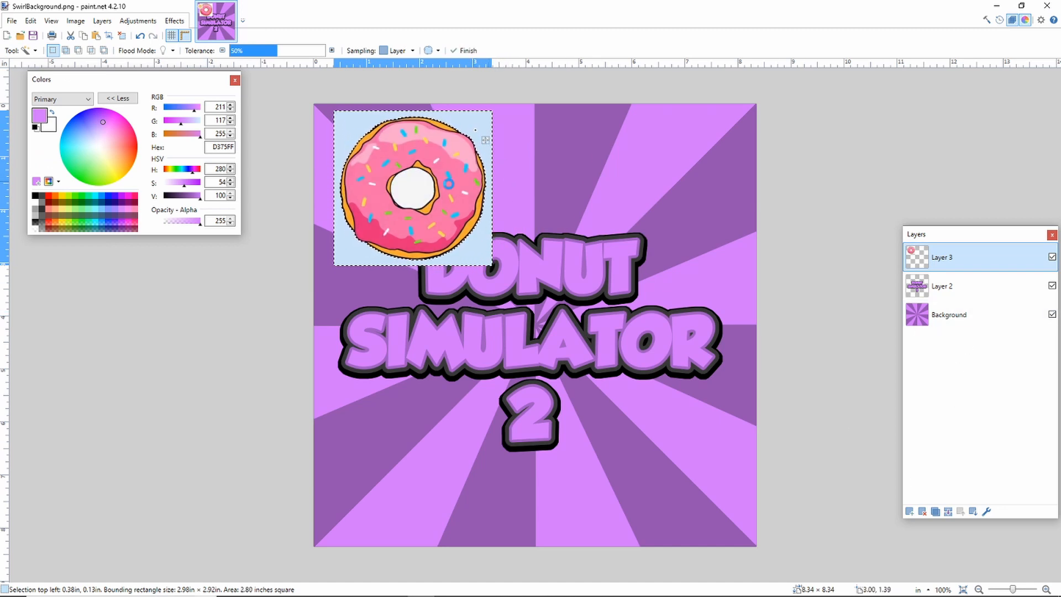
pyautogui.press('Delete')
pyautogui.click(406, 190)
pyautogui.press('Delete')
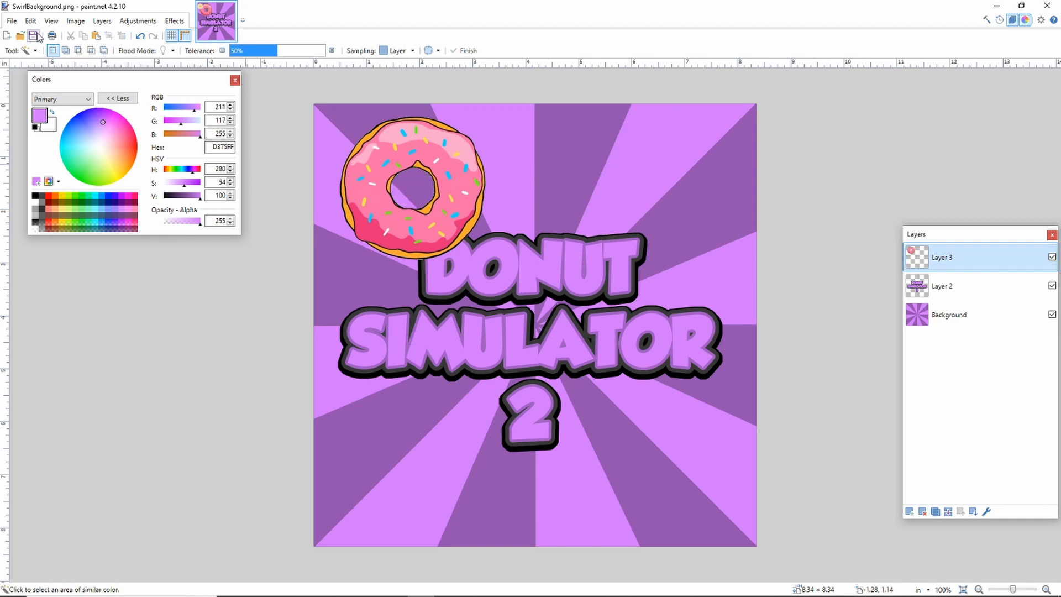
# Reorder Layer 3 beneath the title layer, then enlarge the round donut and centre it behind the word DONUT
pyautogui.click(25, 51)
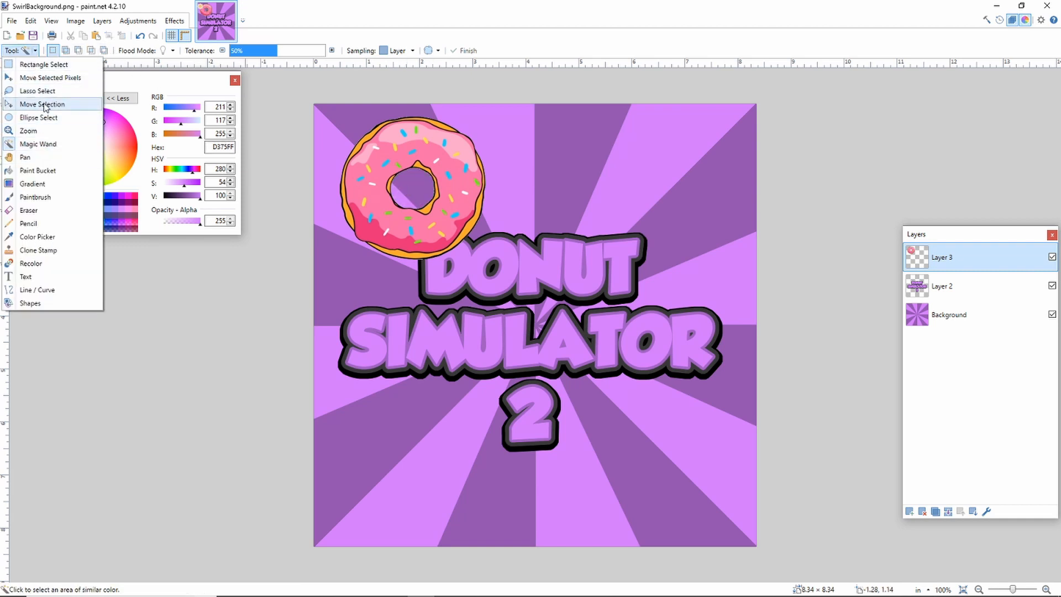
pyautogui.click(56, 81)
pyautogui.moveTo(941, 259); pyautogui.dragTo(956, 287)
pyautogui.moveTo(473, 138); pyautogui.dragTo(577, 166)
pyautogui.moveTo(859, 352); pyautogui.dragTo(1052, 302)
pyautogui.moveTo(641, 213); pyautogui.dragTo(610, 269)
pyautogui.hotkey('ctrl', 'd')
# Move the title on Layer 2 down about 0.93 in
pyautogui.click(941, 260)
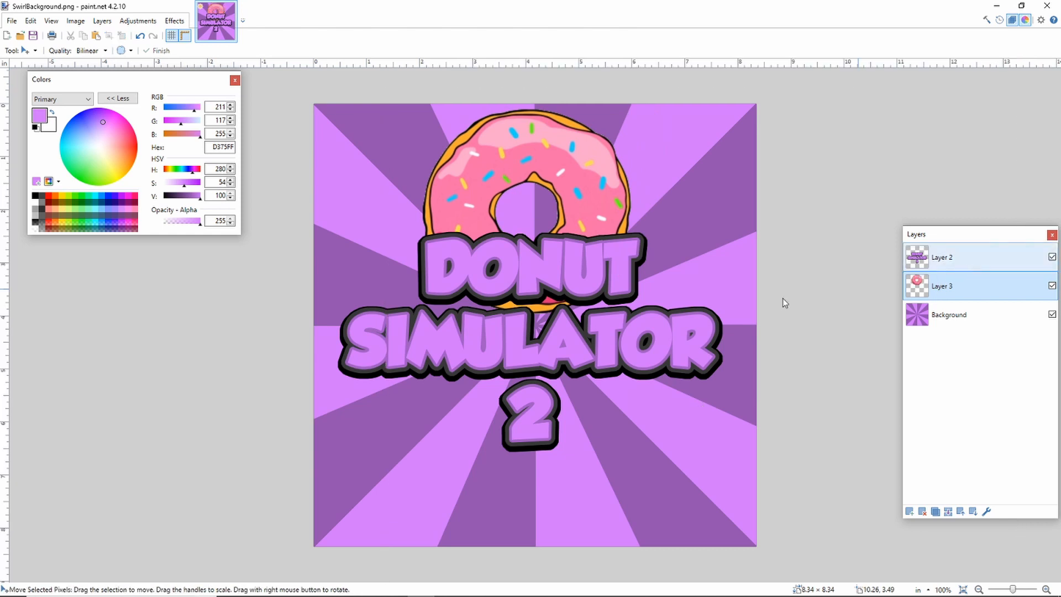
pyautogui.moveTo(590, 345); pyautogui.dragTo(599, 396)
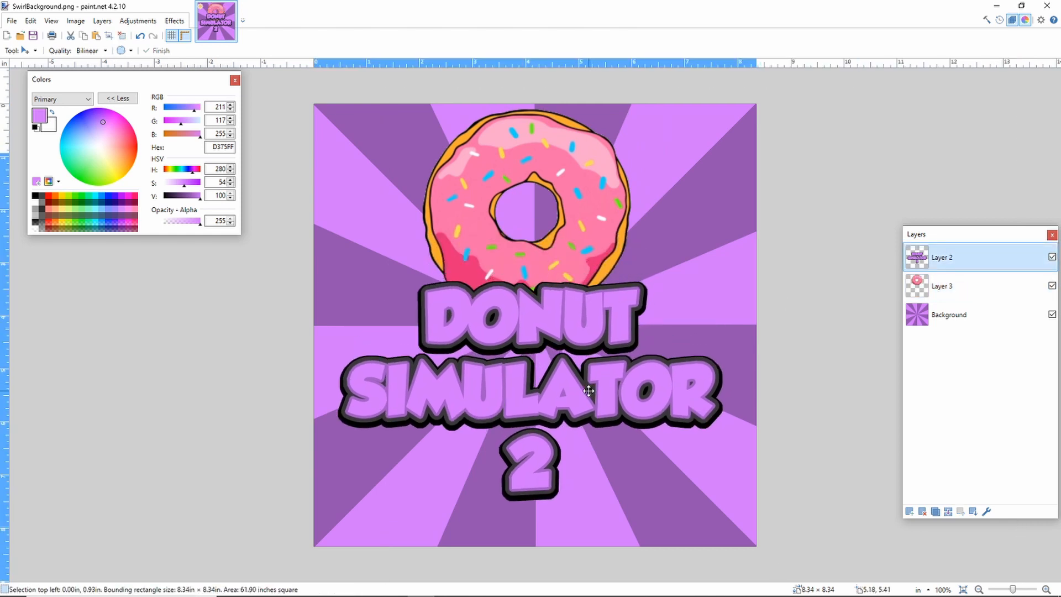
# Lower the round donut on Layer 3, enlarge it to about the width of the word DONUT, and deselect
pyautogui.click(940, 286)
pyautogui.moveTo(566, 236); pyautogui.dragTo(564, 274)
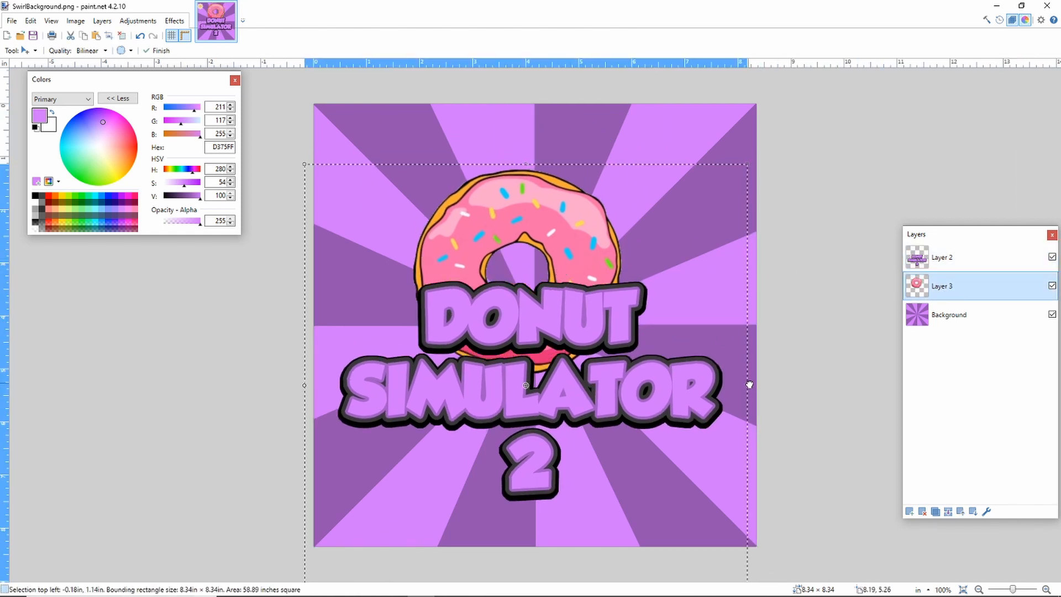
pyautogui.moveTo(751, 384); pyautogui.dragTo(811, 359)
pyautogui.moveTo(819, 182); pyautogui.dragTo(786, 144)
pyautogui.moveTo(492, 264); pyautogui.dragTo(495, 268)
pyautogui.hotkey('ctrl', 'd')
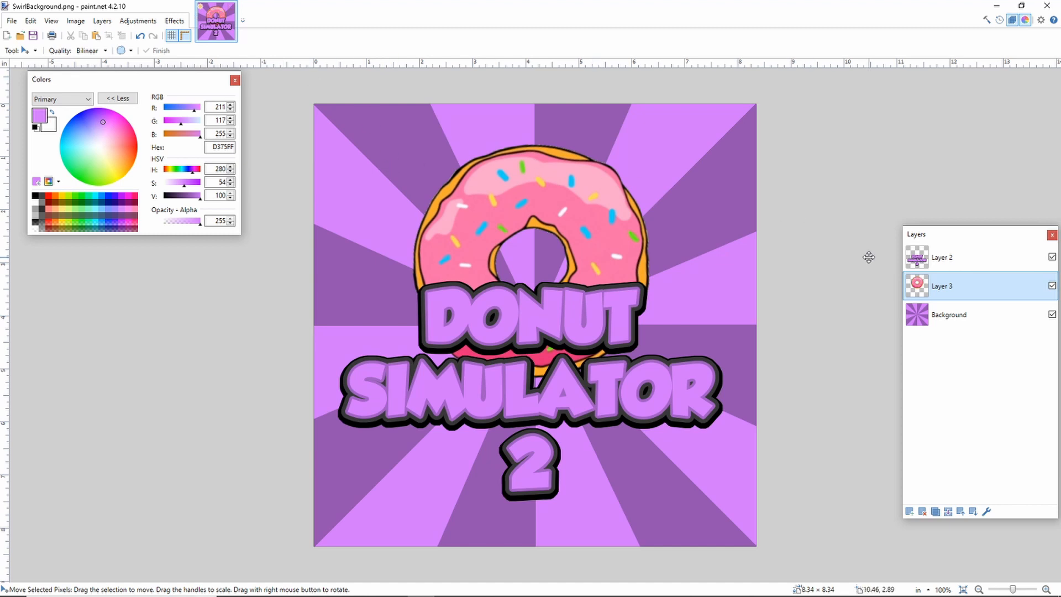
# Try merging the title into the donut layer and previewing a white Drop Shadow with widening radius 17, then undo the merge
pyautogui.click(936, 264)
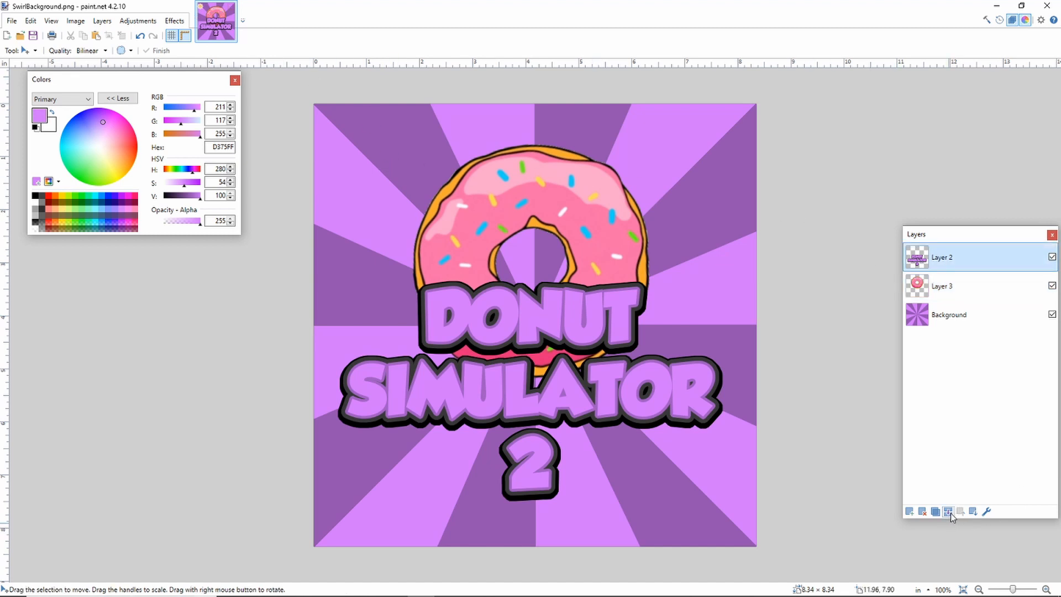
pyautogui.click(948, 512)
pyautogui.click(175, 21)
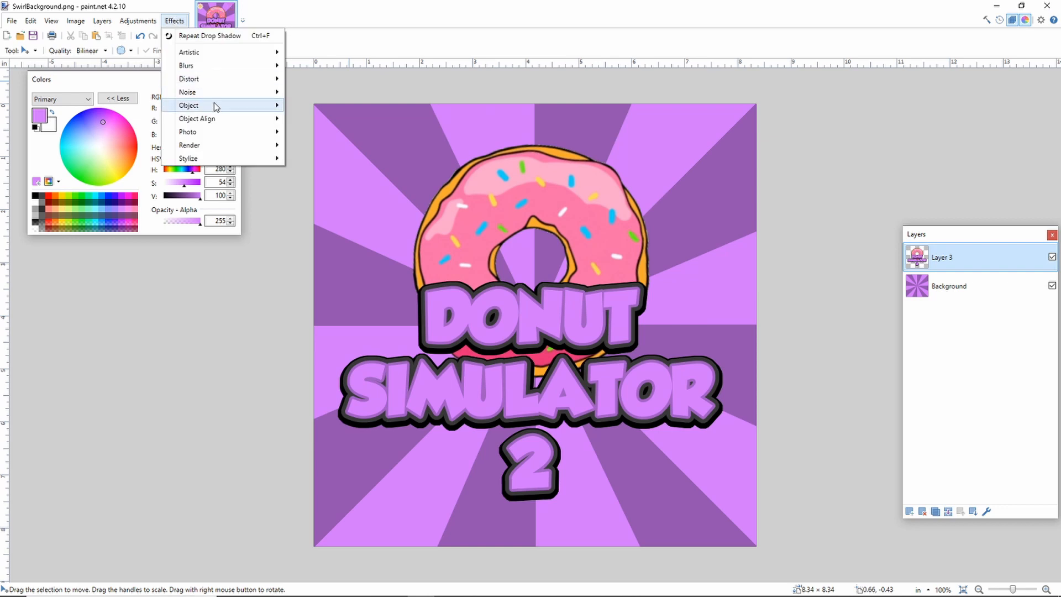
pyautogui.moveTo(213, 104)
pyautogui.click(341, 103)
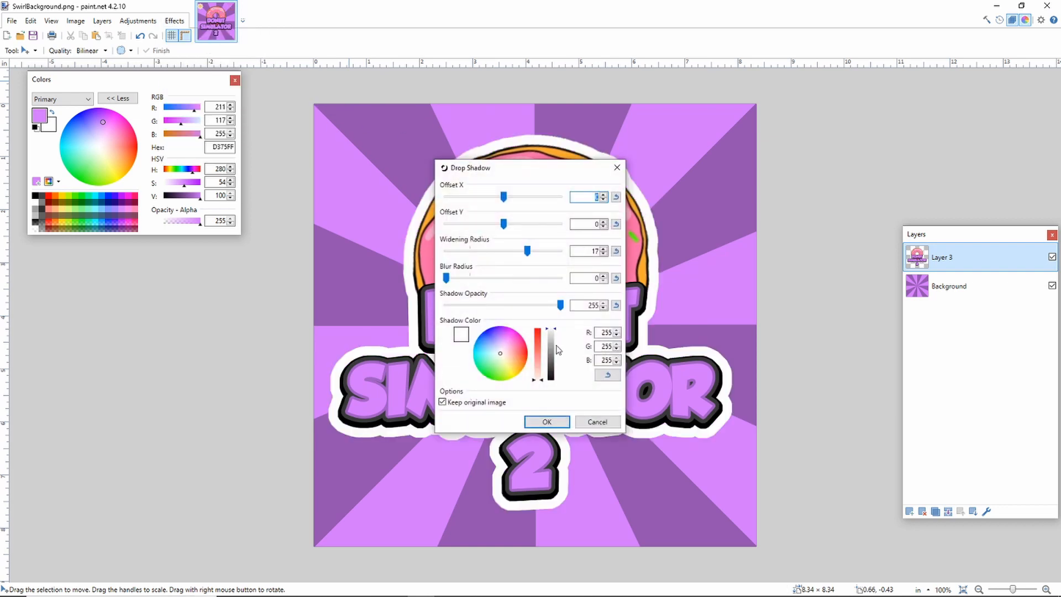
pyautogui.moveTo(524, 173); pyautogui.dragTo(180, 160)
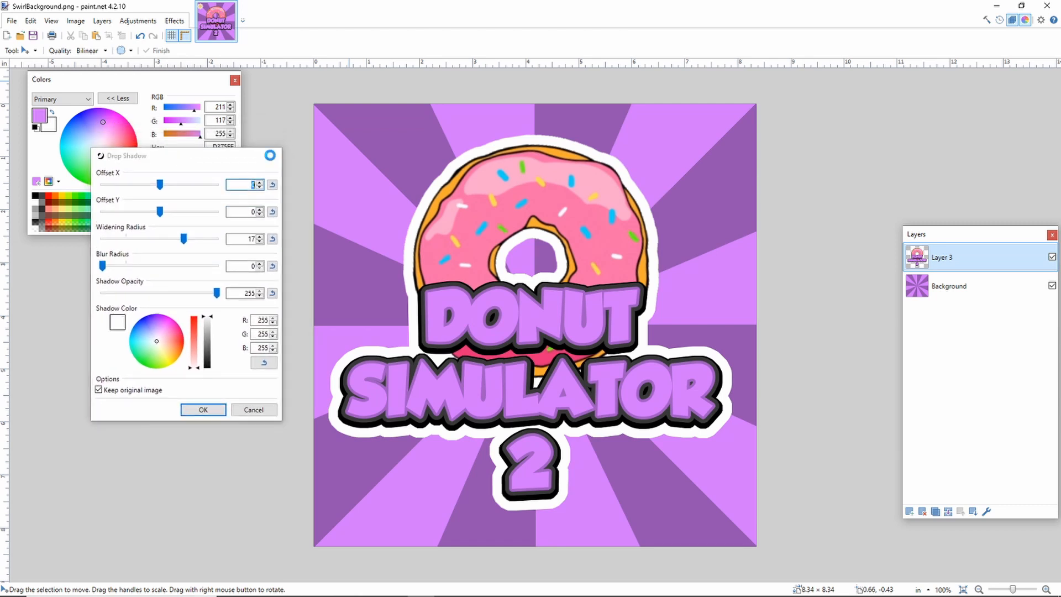
pyautogui.click(270, 155)
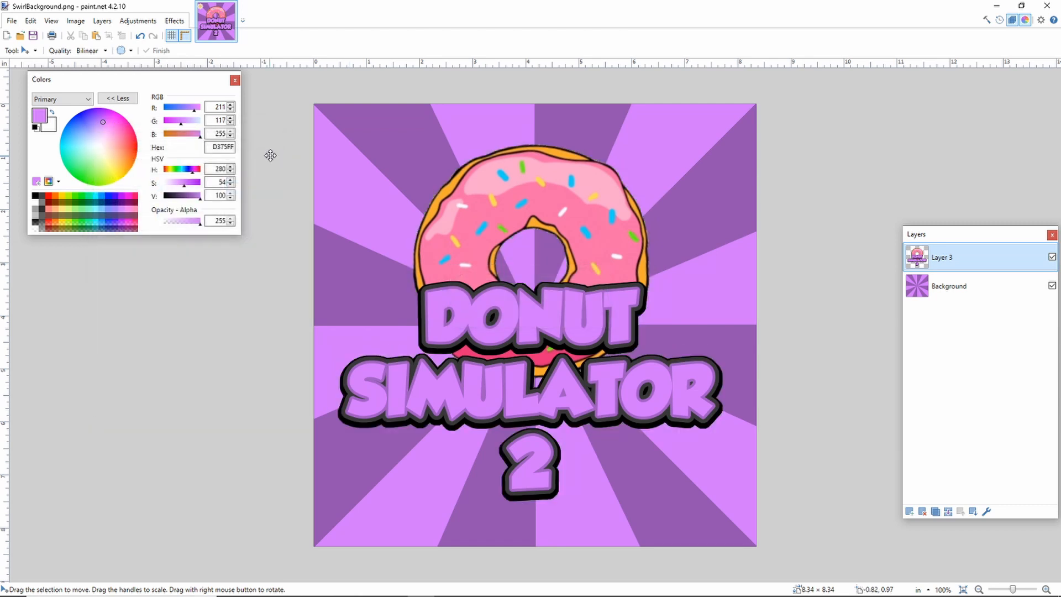
pyautogui.hotkey('ctrl', 'z')
# Try a black Drop Shadow with widening radius 12 around the donut on Layer 3, then cancel it
pyautogui.click(944, 286)
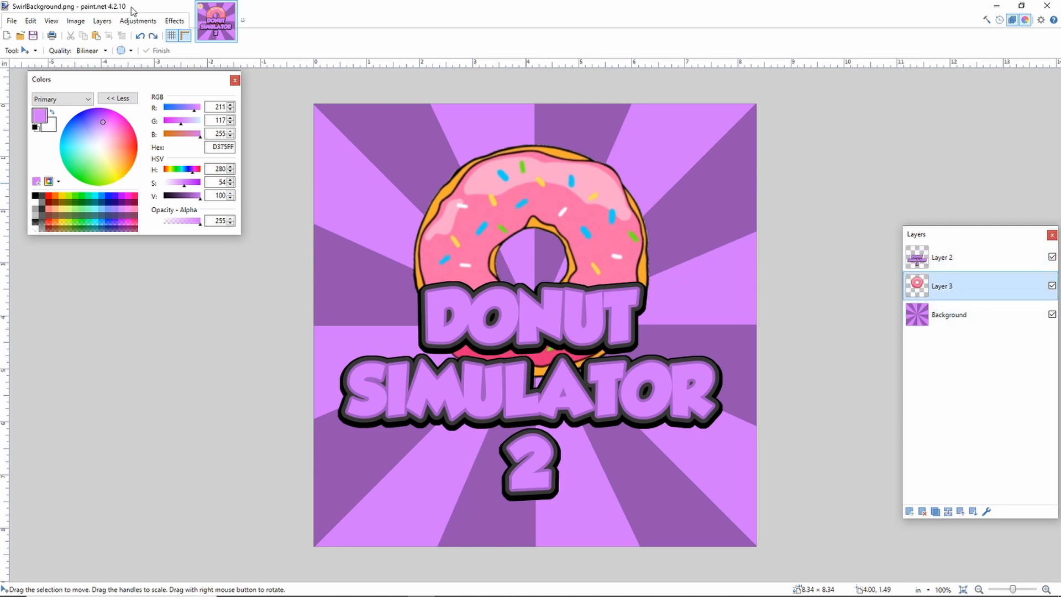
pyautogui.click(174, 21)
pyautogui.moveTo(273, 105)
pyautogui.click(312, 106)
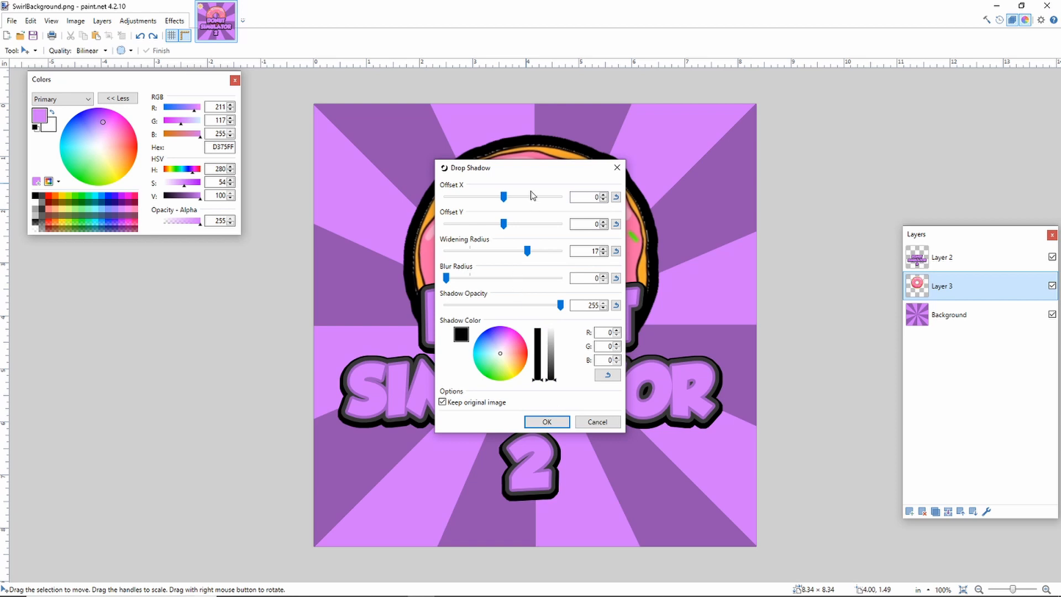
pyautogui.moveTo(527, 251); pyautogui.dragTo(501, 251)
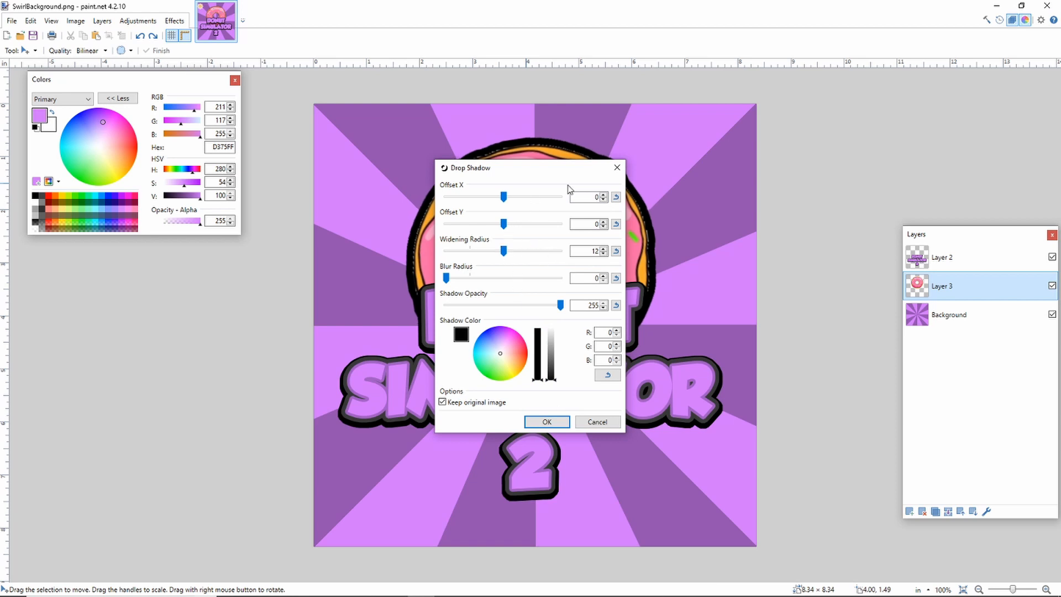
pyautogui.moveTo(544, 174); pyautogui.dragTo(186, 191)
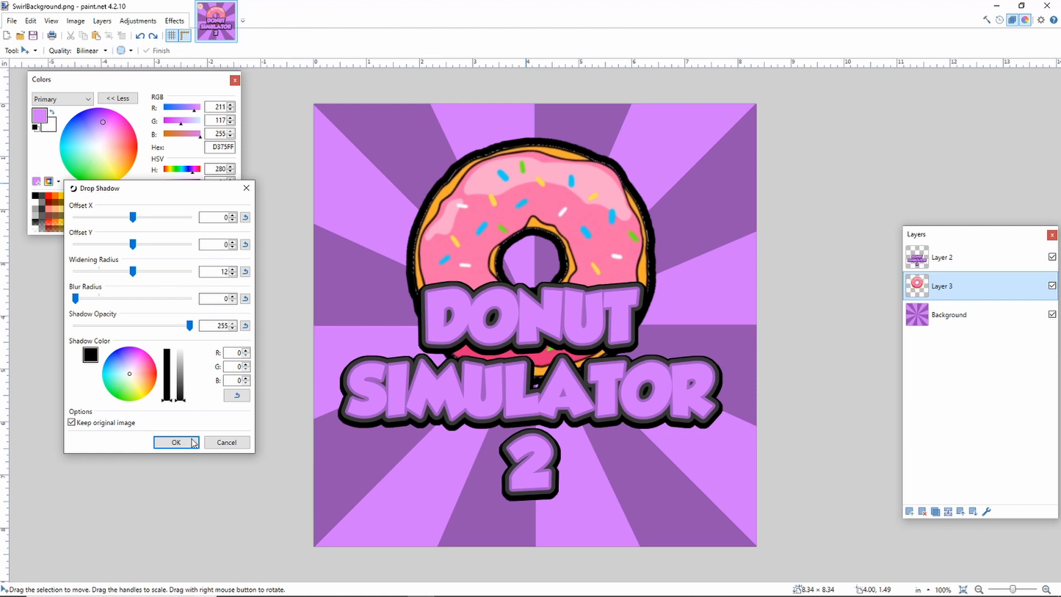
pyautogui.click(246, 187)
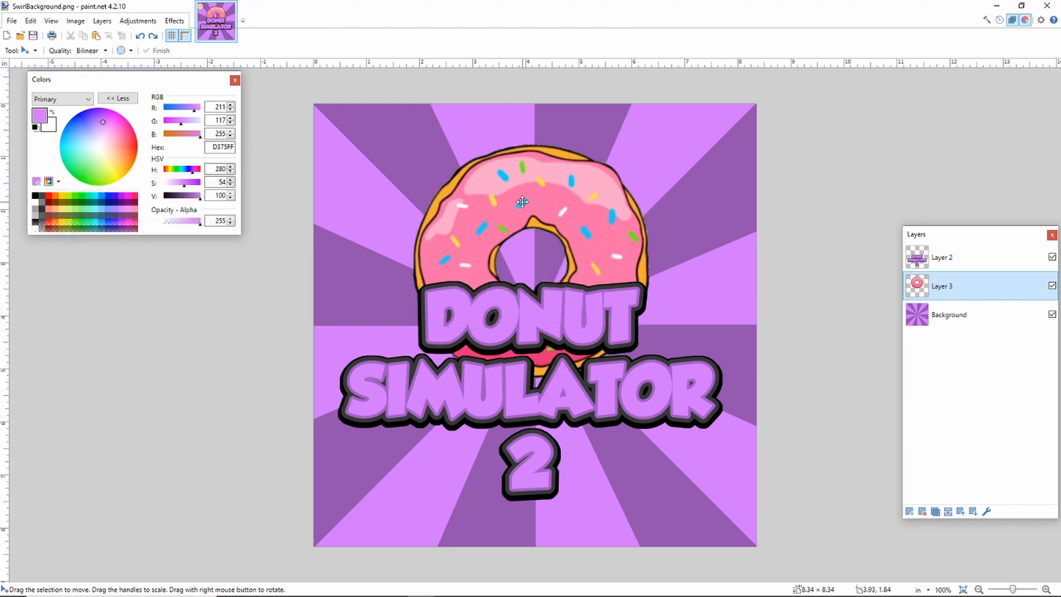
# Delete Layer 3 with the round donut image
pyautogui.click(922, 511)
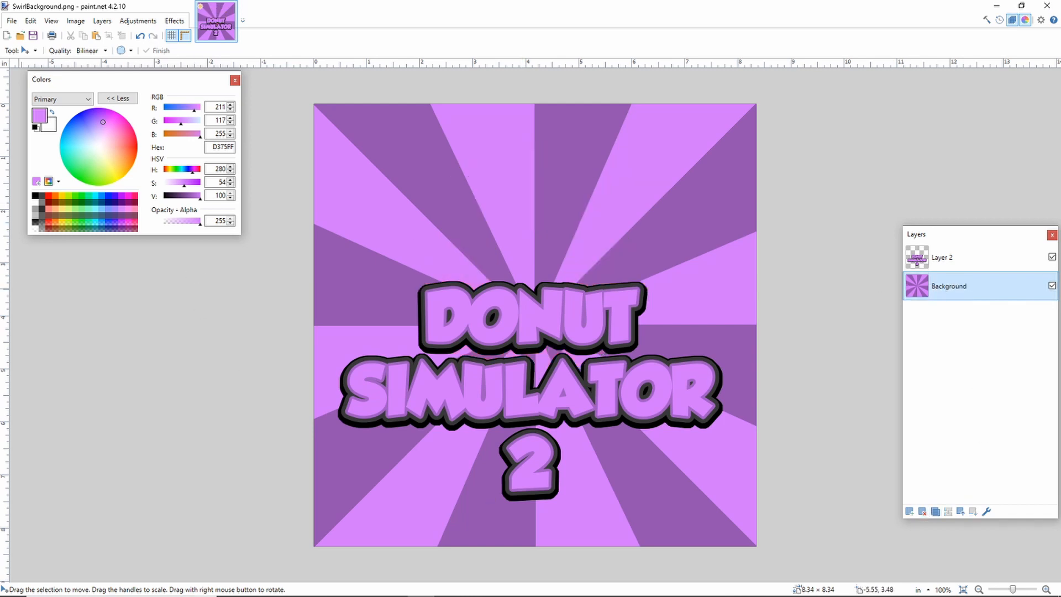
pyautogui.hotkey('alt', 'Tab')
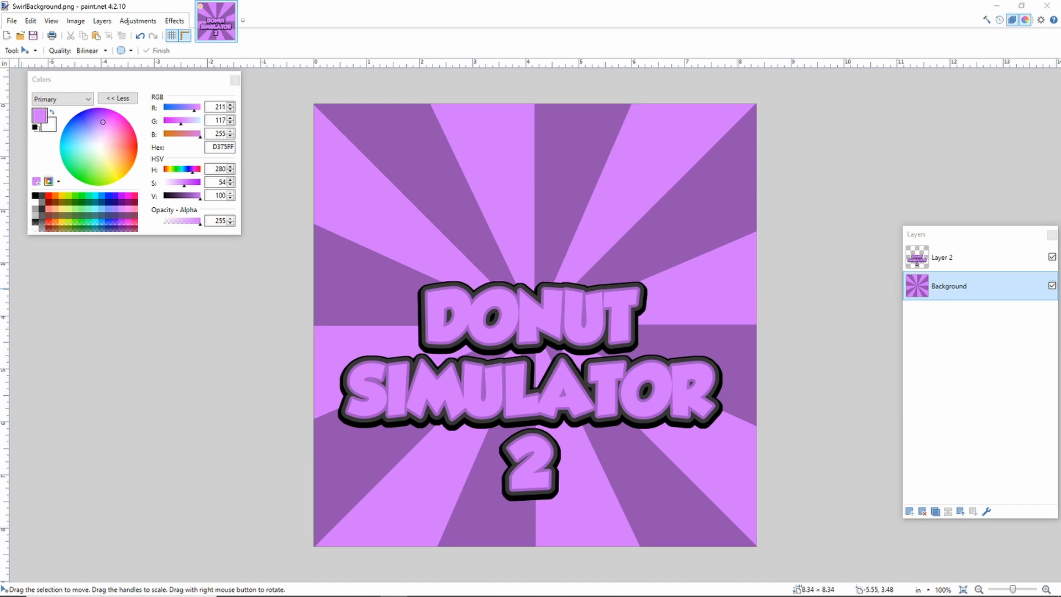
# Try pasting and moving the tilted pink donut image on the Background layer, then undo the paste
pyautogui.hotkey('ctrl', 'v')
pyautogui.moveTo(468, 230); pyautogui.dragTo(584, 326)
pyautogui.hotkey('ctrl', 'z')
pyautogui.hotkey('ctrl', 'z')
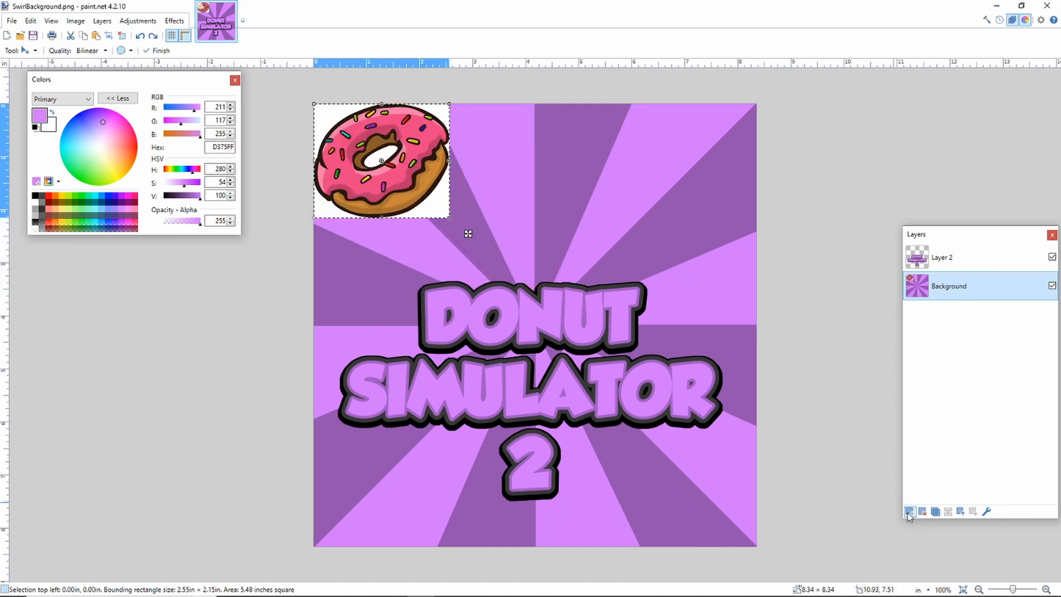
pyautogui.click(908, 512)
pyautogui.hotkey('ctrl', 'z')
pyautogui.hotkey('ctrl', 'z')
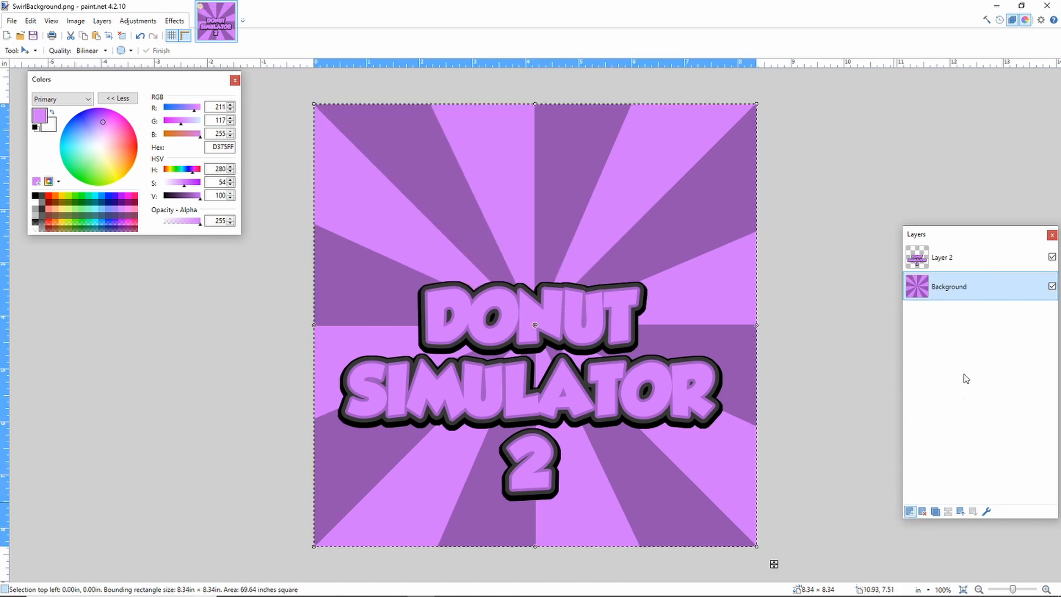
# Paste the tilted donut image into a new layer above Background and delete its white areas using the Magic Wand
pyautogui.hotkey('ctrl', 'shift', 'v')
pyautogui.click(22, 50)
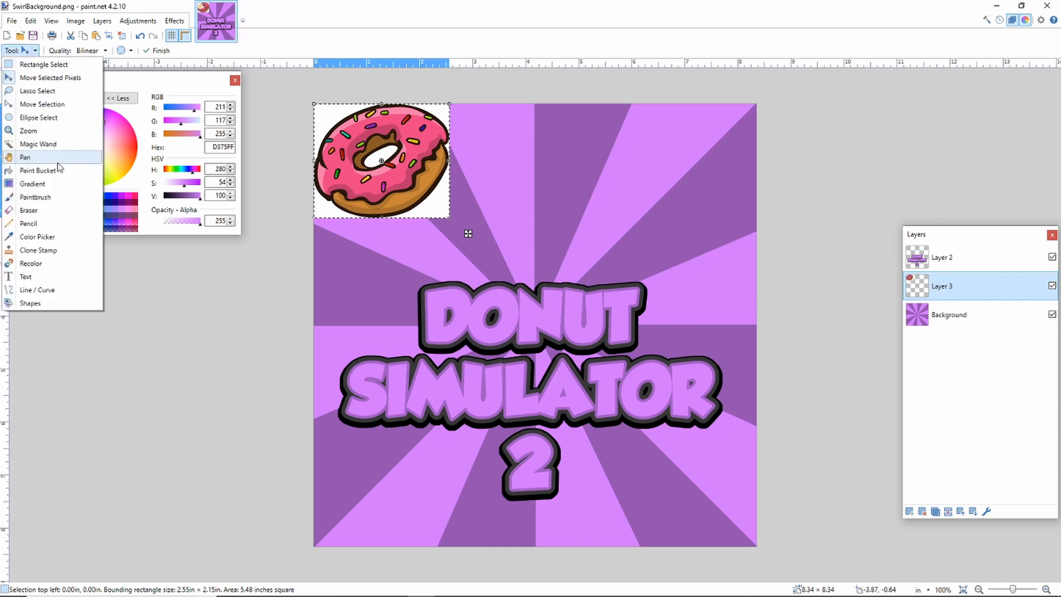
pyautogui.click(39, 144)
pyautogui.click(438, 205)
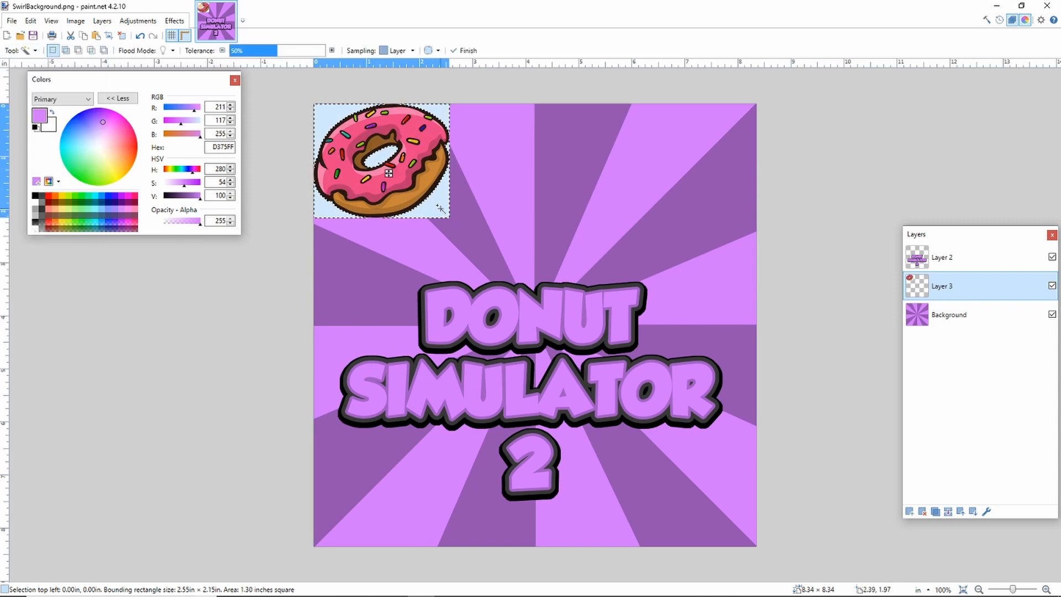
pyautogui.press('Delete')
# Enlarge the tilted donut layer to a bounding box of about 14.22 in, centre the donut behind the word DONUT, and deselect
pyautogui.click(25, 51)
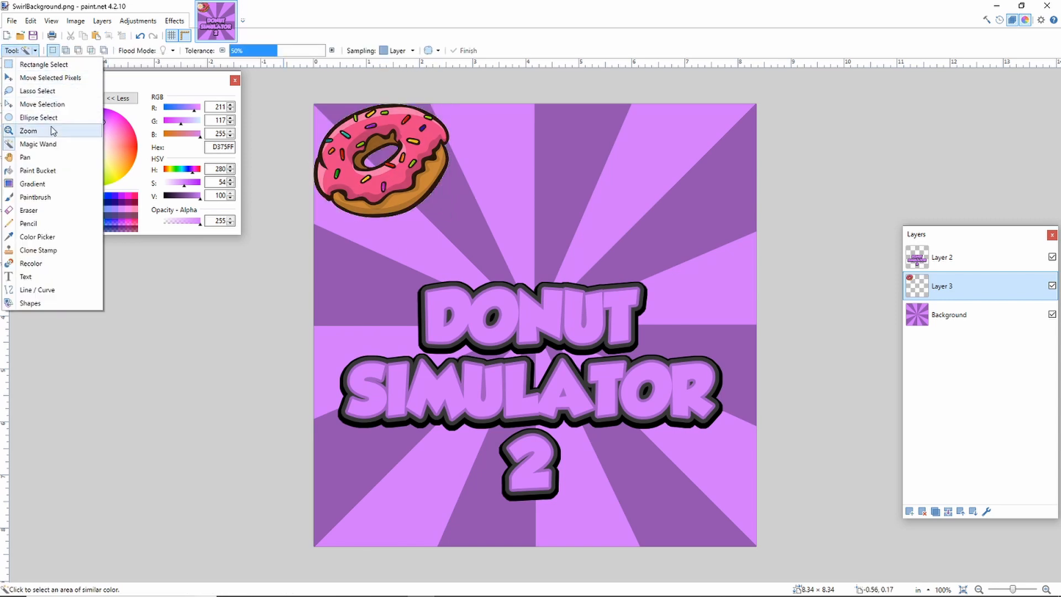
pyautogui.click(49, 77)
pyautogui.moveTo(349, 206); pyautogui.dragTo(510, 298)
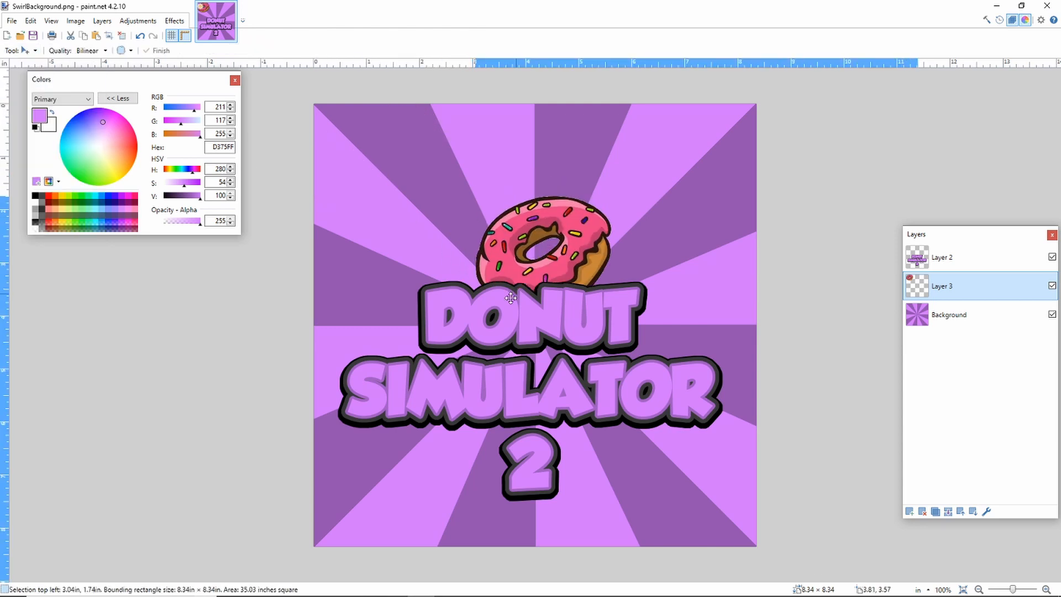
pyautogui.moveTo(691, 208); pyautogui.dragTo(613, 49)
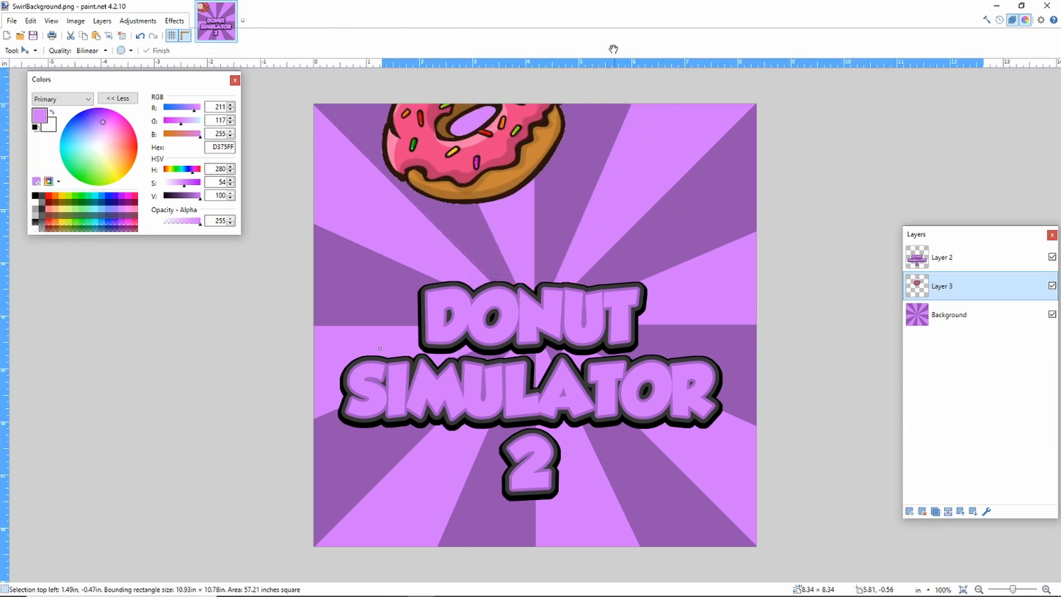
pyautogui.moveTo(482, 183); pyautogui.dragTo(544, 337)
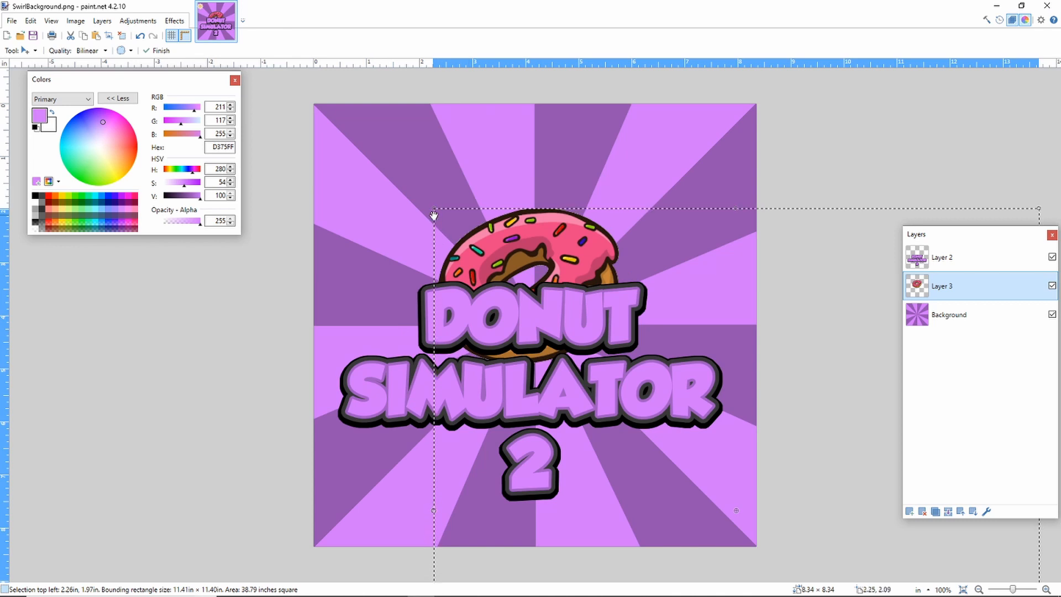
pyautogui.moveTo(432, 208); pyautogui.dragTo(411, 156)
pyautogui.moveTo(612, 296); pyautogui.dragTo(617, 301)
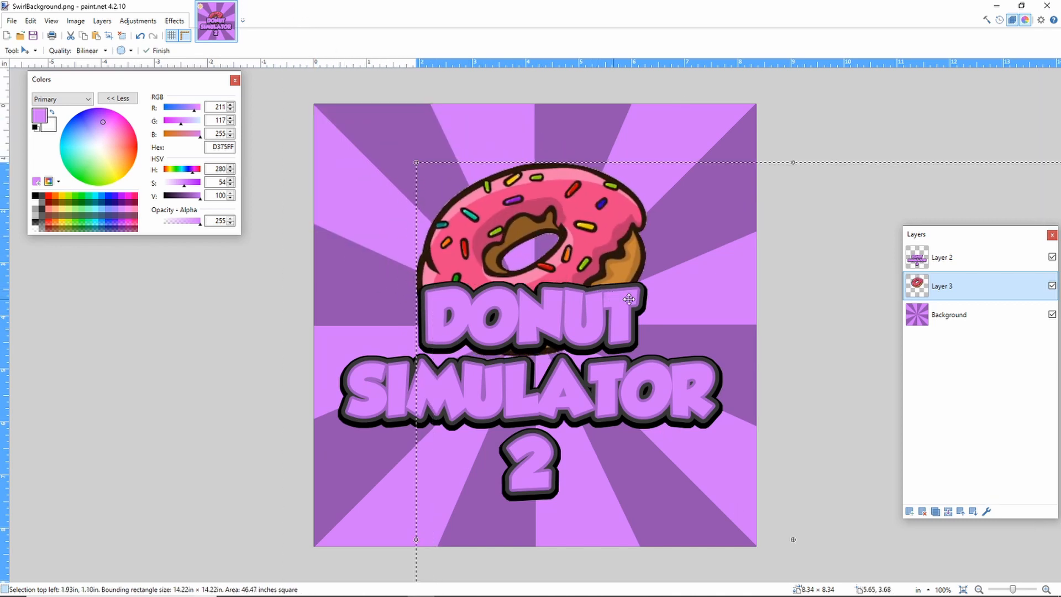
pyautogui.hotkey('ctrl', 'd')
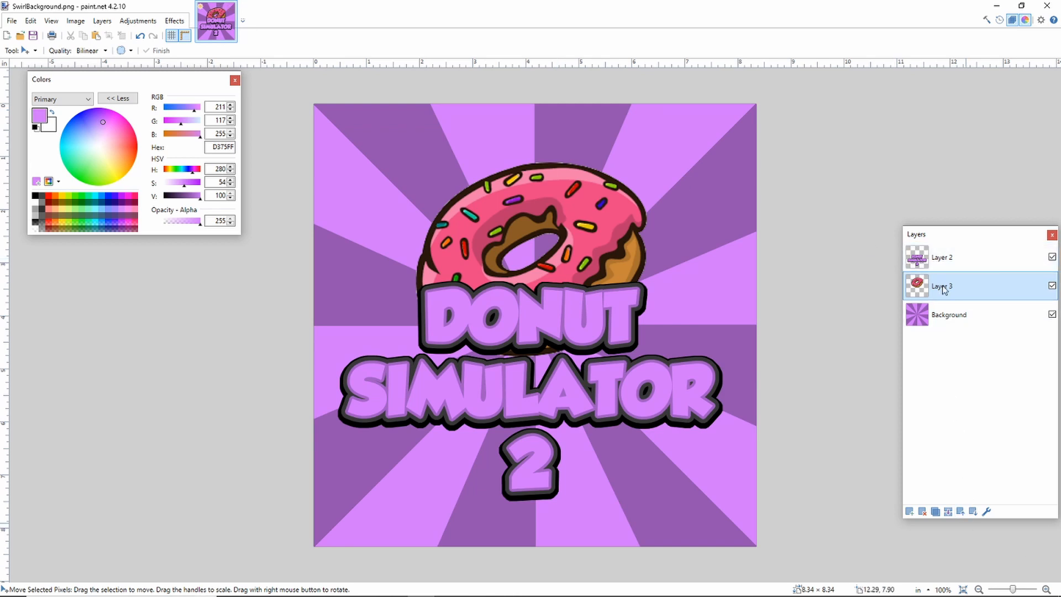
# Merge the title into the donut layer and apply a white Drop Shadow with zero offset, widening radius 17, blur 0 and opacity 255
pyautogui.click(942, 257)
pyautogui.click(948, 511)
pyautogui.click(171, 21)
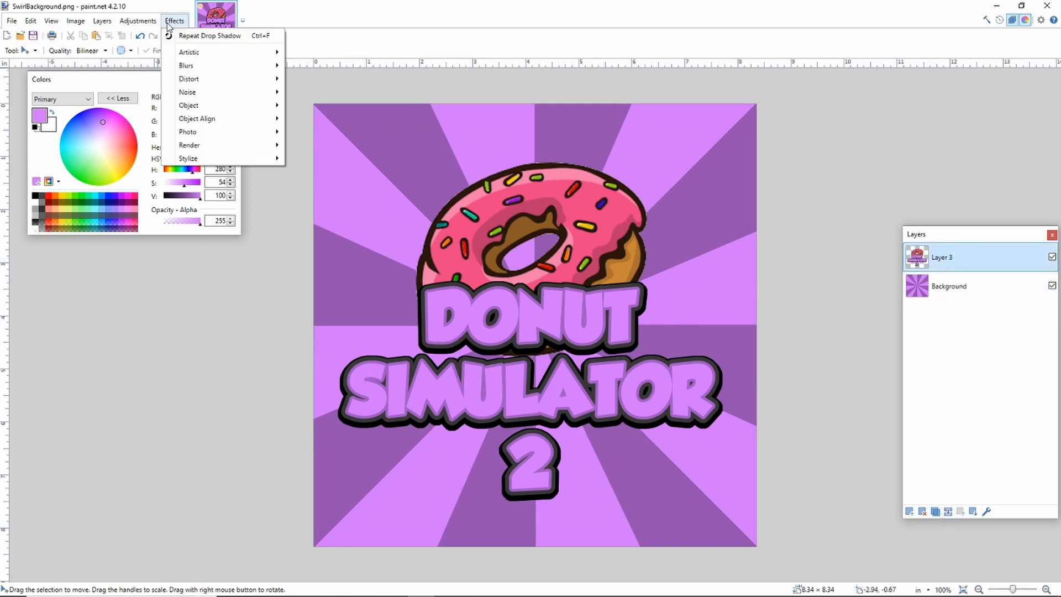
pyautogui.moveTo(221, 105)
pyautogui.click(329, 105)
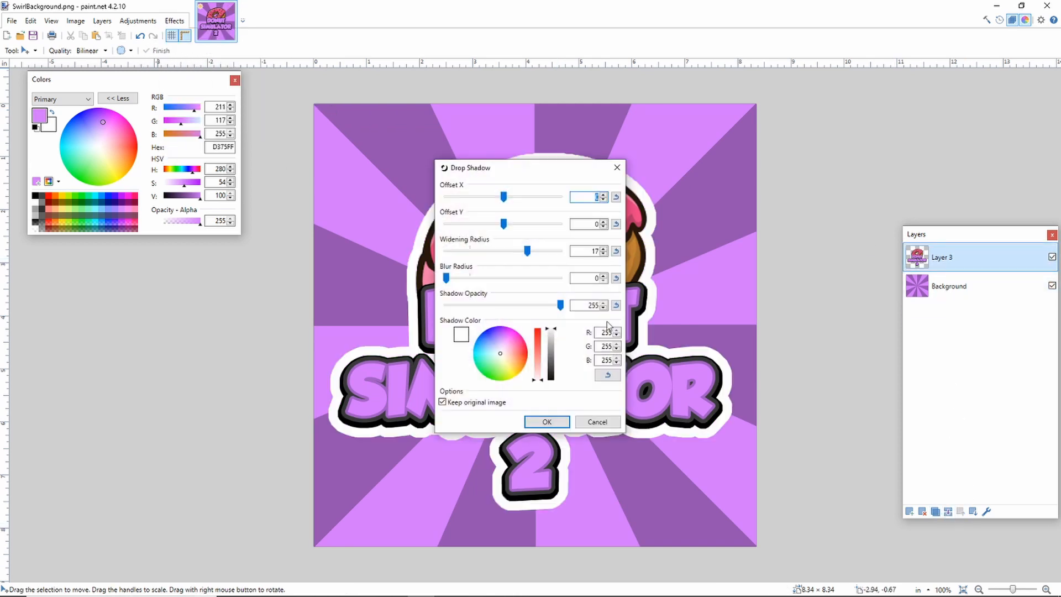
pyautogui.click(553, 422)
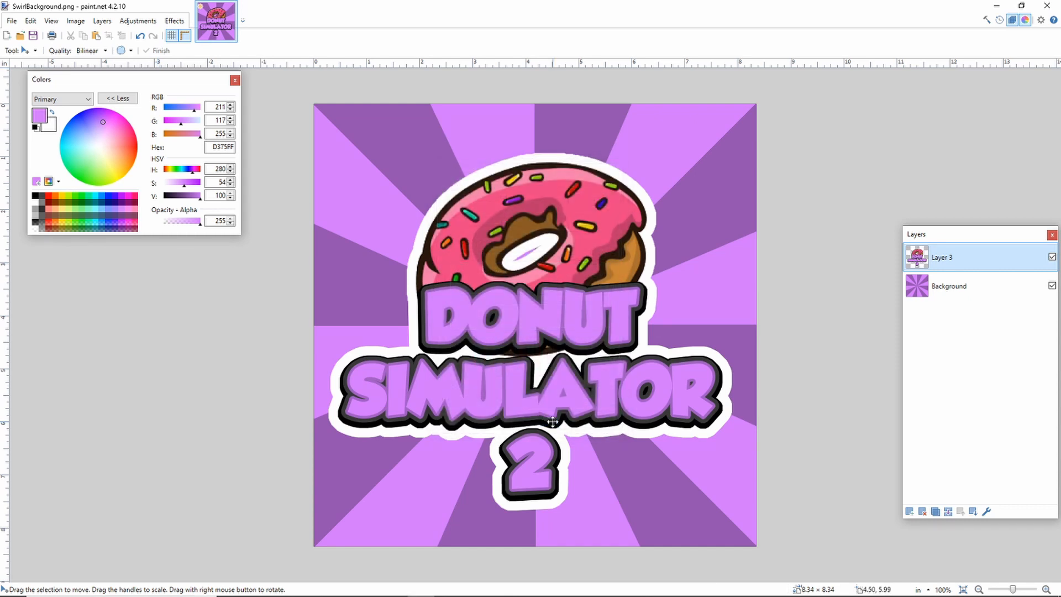
# Nudge the merged donut and title artwork slightly up and to the right, then deselect
pyautogui.click(35, 50)
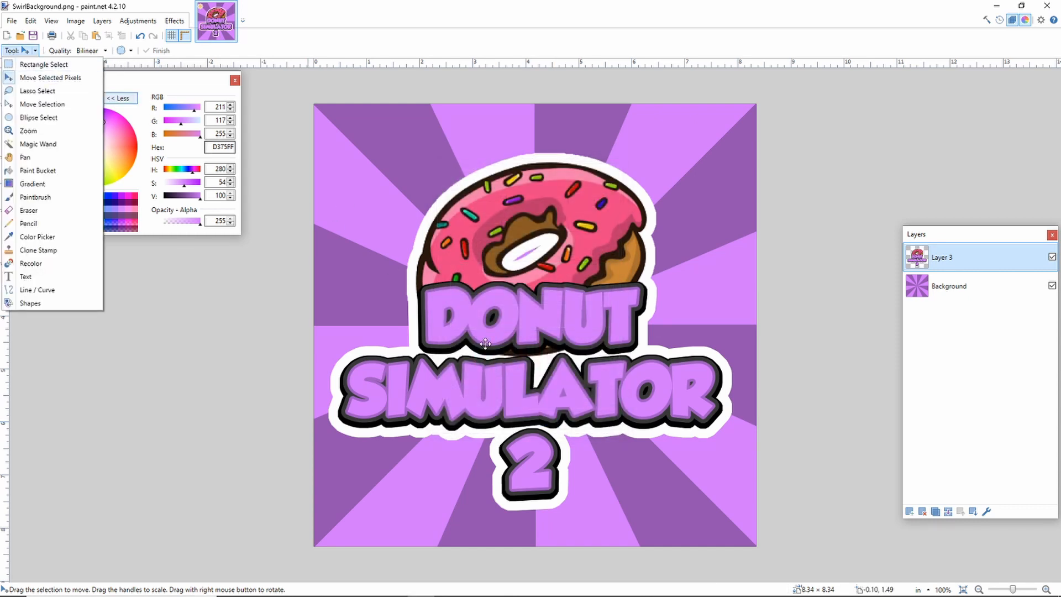
pyautogui.moveTo(518, 372); pyautogui.dragTo(522, 368)
pyautogui.hotkey('ctrl', 'd')
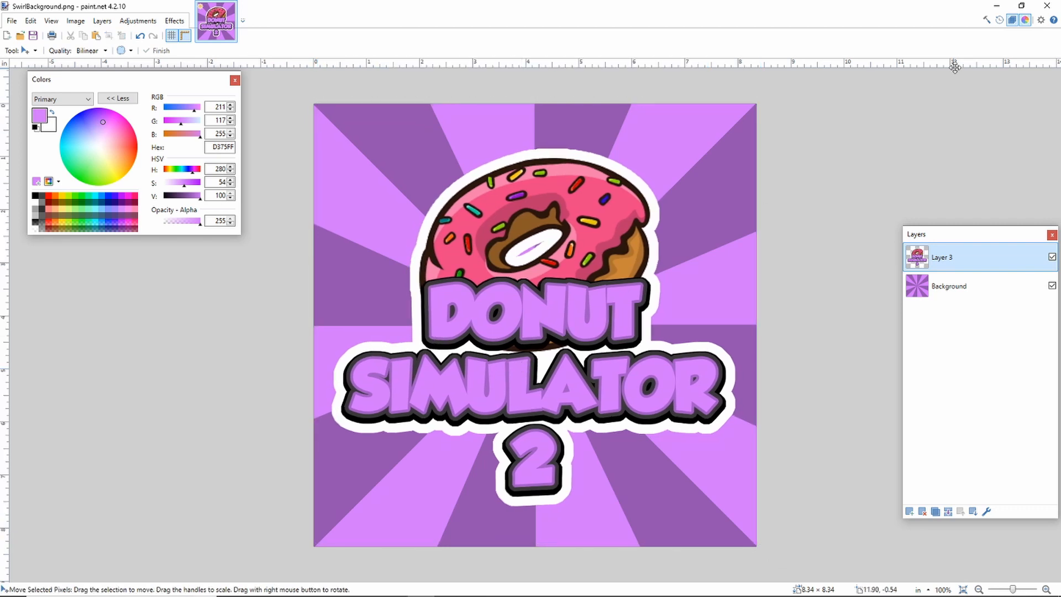
# Switch to File Explorer and open the SwordCombatSim folder on the Desktop to view its icon images
pyautogui.click(287, 586)
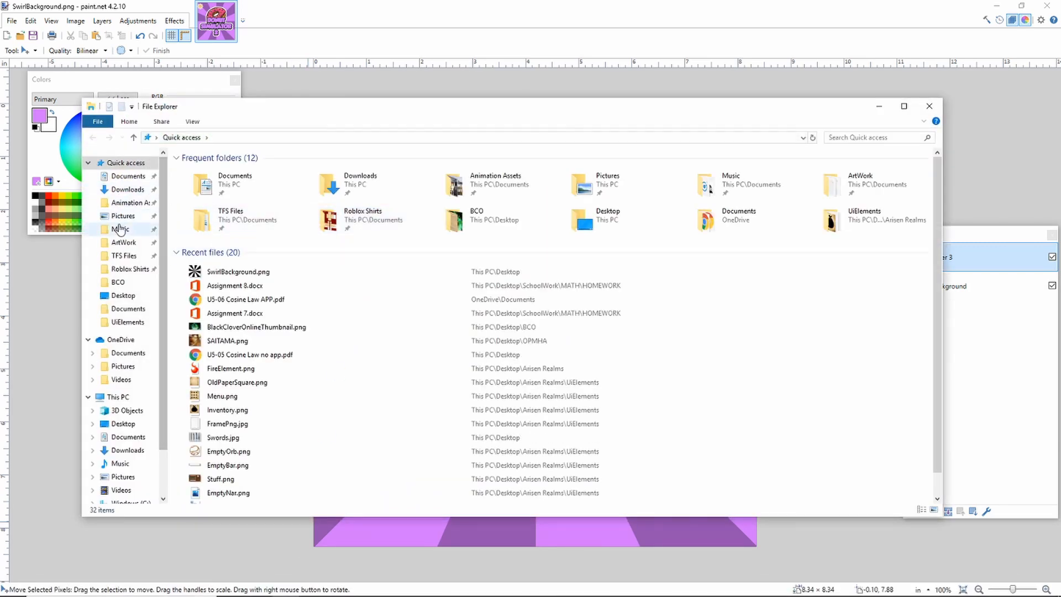
pyautogui.click(118, 296)
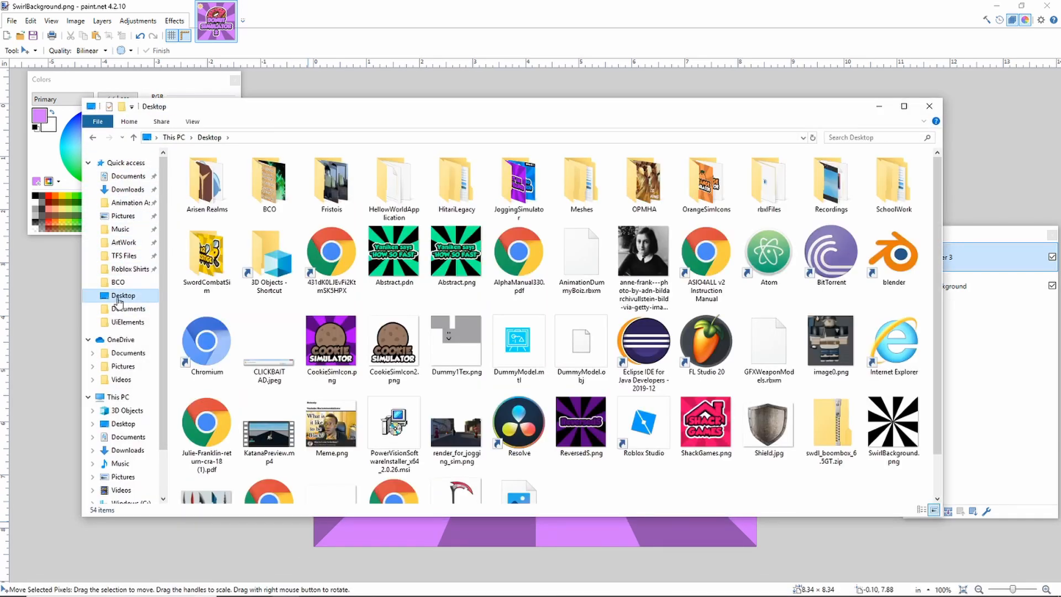
pyautogui.doubleClick(208, 255)
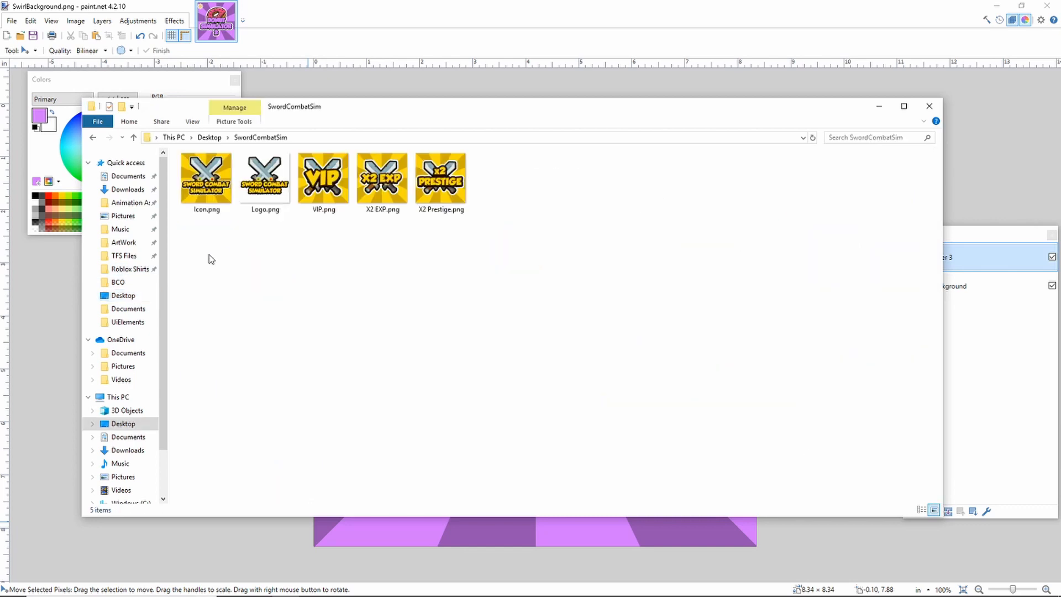
# Minimize File Explorer, open Icon.png and Logo.png from the SwordCombatSim folder in paint.net, and display Icon.png
pyautogui.click(203, 202)
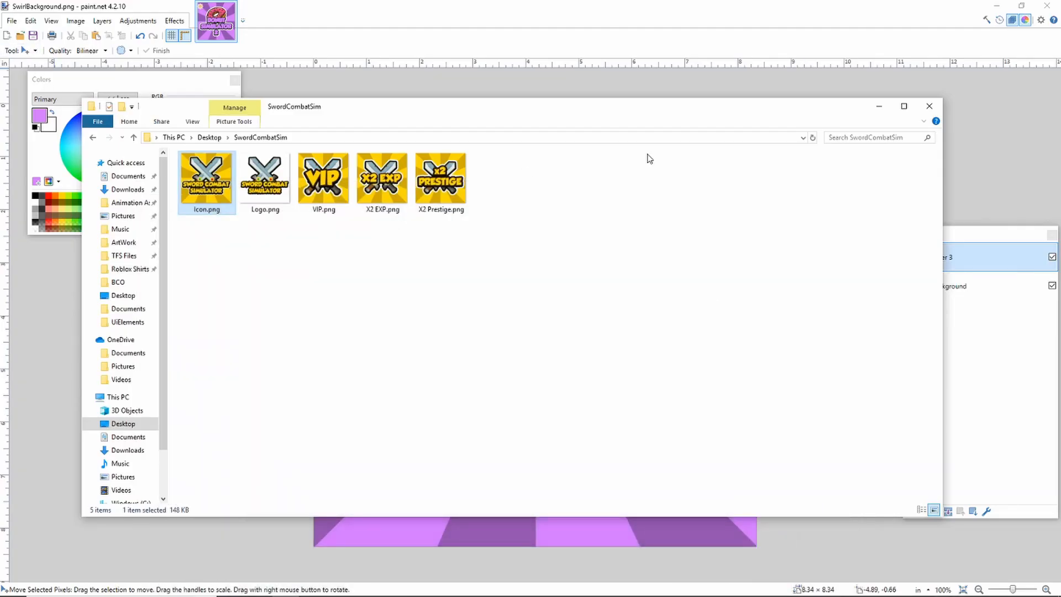
pyautogui.click(876, 108)
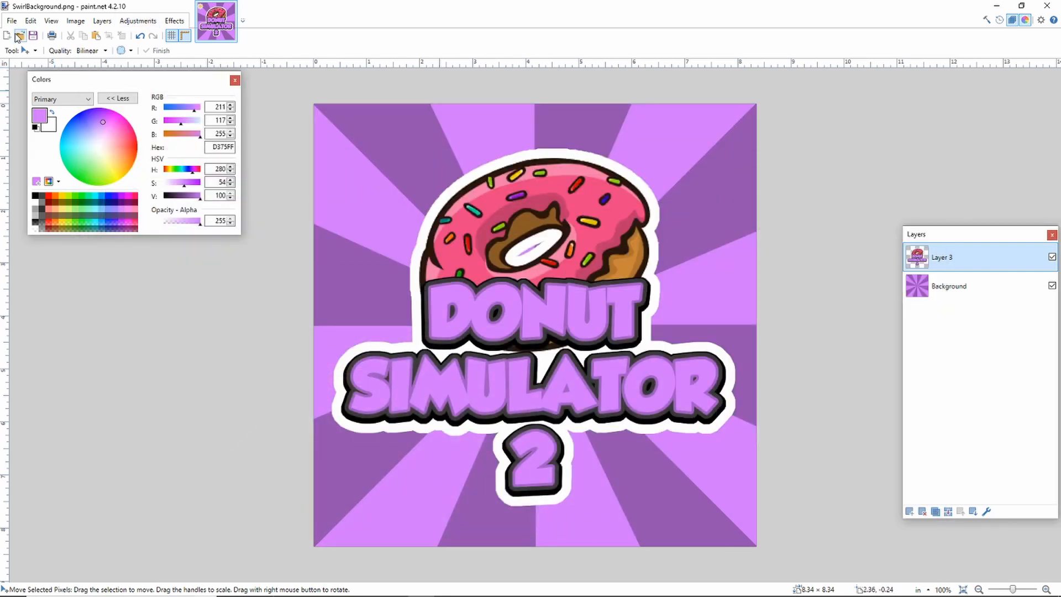
pyautogui.click(19, 36)
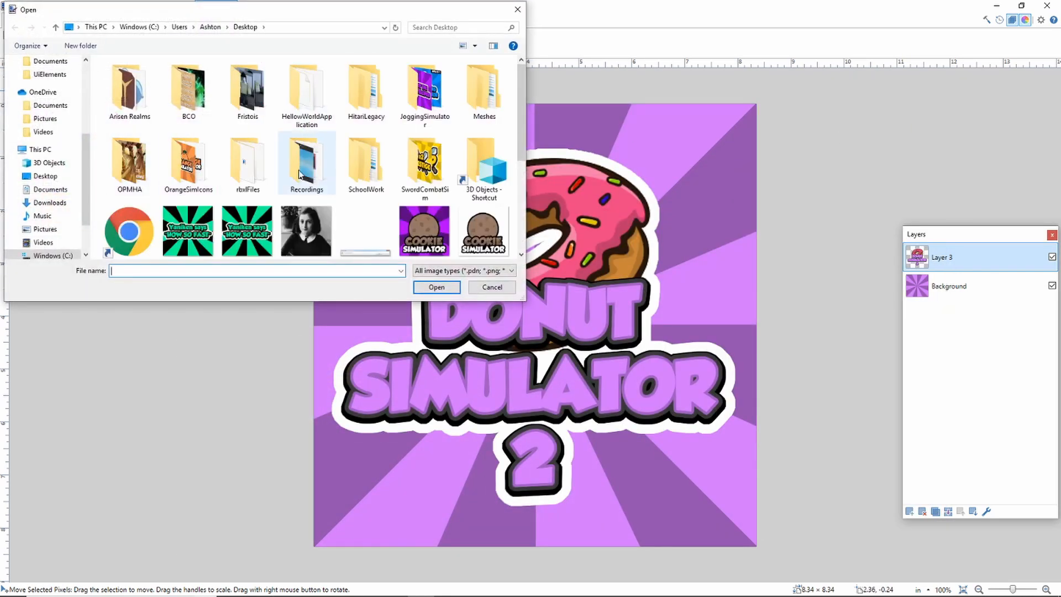
pyautogui.doubleClick(407, 178)
pyautogui.click(191, 89)
pyautogui.keyDown('ctrl'); pyautogui.click(130, 89); pyautogui.keyUp('ctrl')
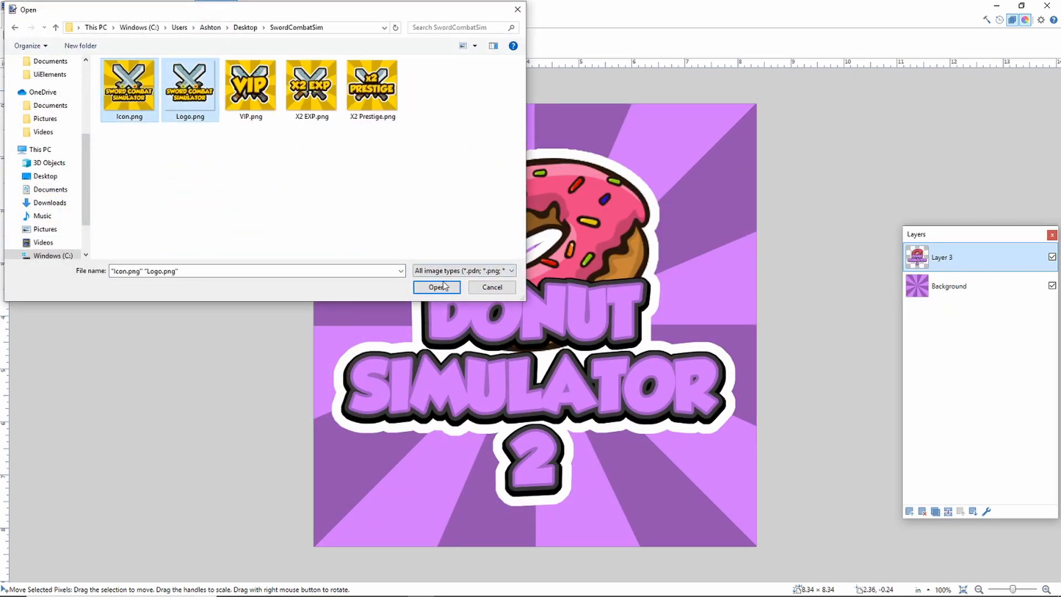
pyautogui.click(447, 289)
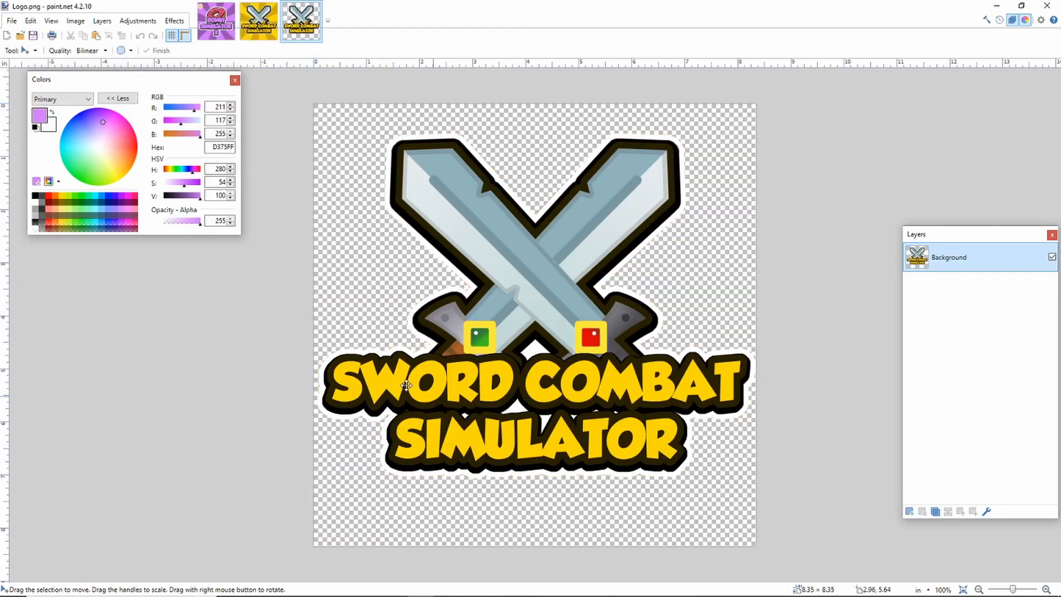
pyautogui.click(266, 26)
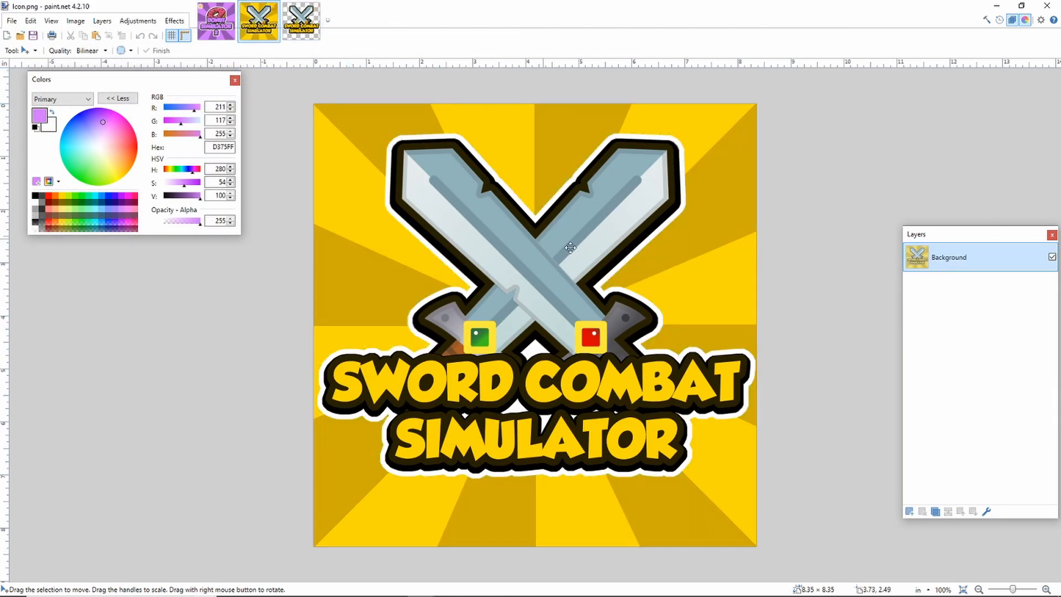
# Open JoggingSimulatorIcon.png from the JoggingSimulator folder on the Desktop as another image
pyautogui.click(14, 22)
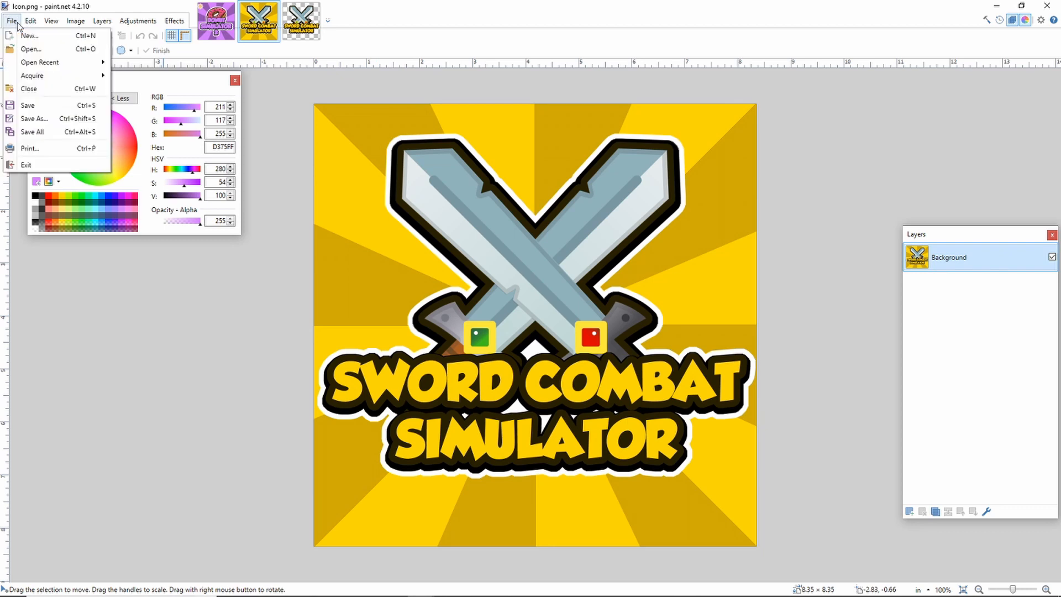
pyautogui.click(39, 103)
pyautogui.click(12, 21)
pyautogui.click(12, 22)
pyautogui.click(12, 21)
pyautogui.click(38, 50)
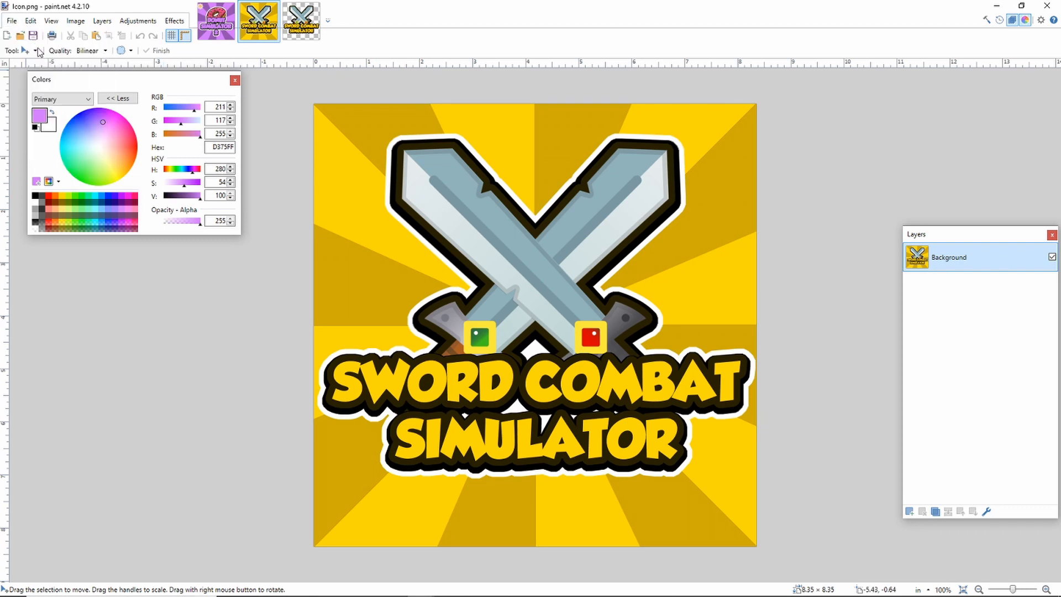
pyautogui.click(243, 29)
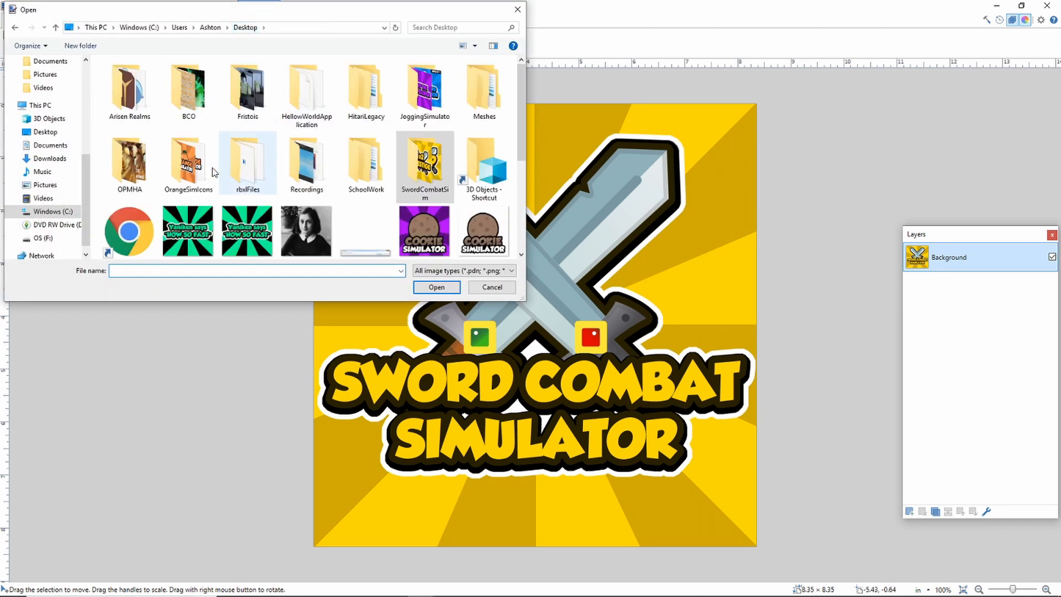
pyautogui.doubleClick(419, 114)
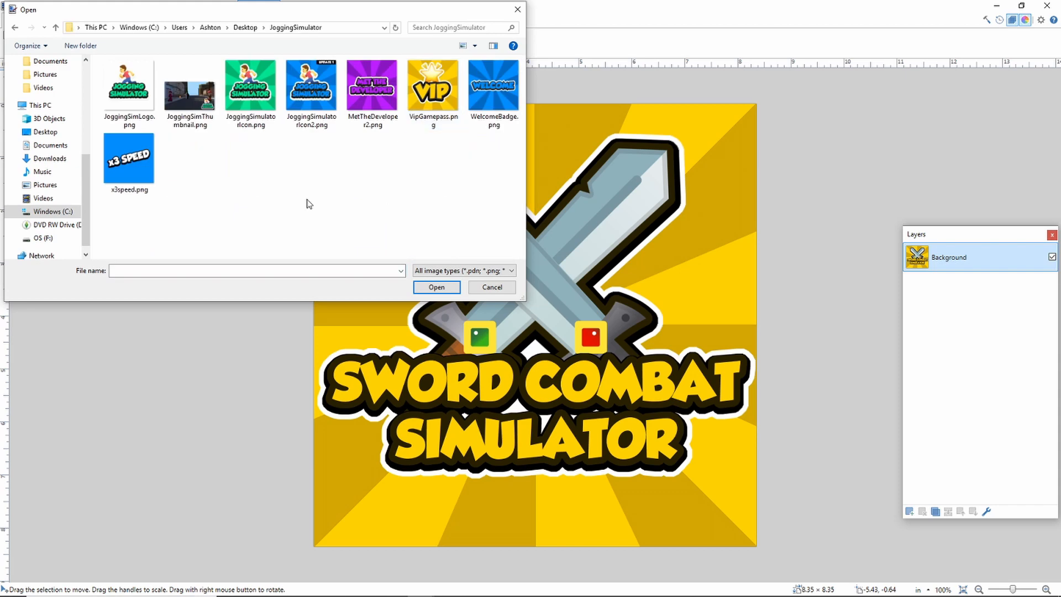
pyautogui.click(266, 104)
pyautogui.click(446, 285)
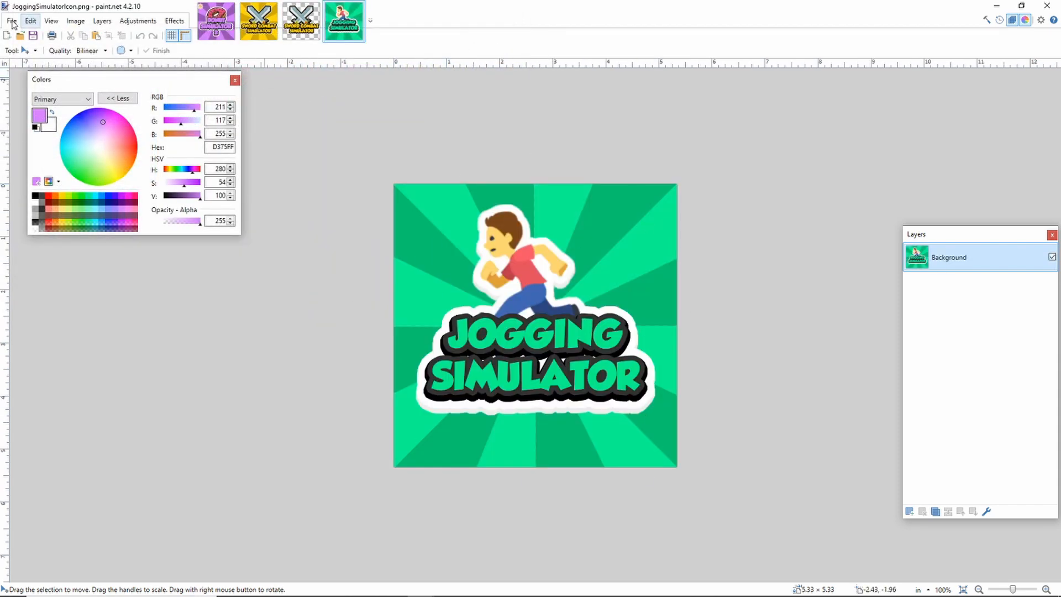
# Open GameIcon.png from the OrangeSimIcons folder on the Desktop as another image
pyautogui.hotkey('ctrl', 'o')
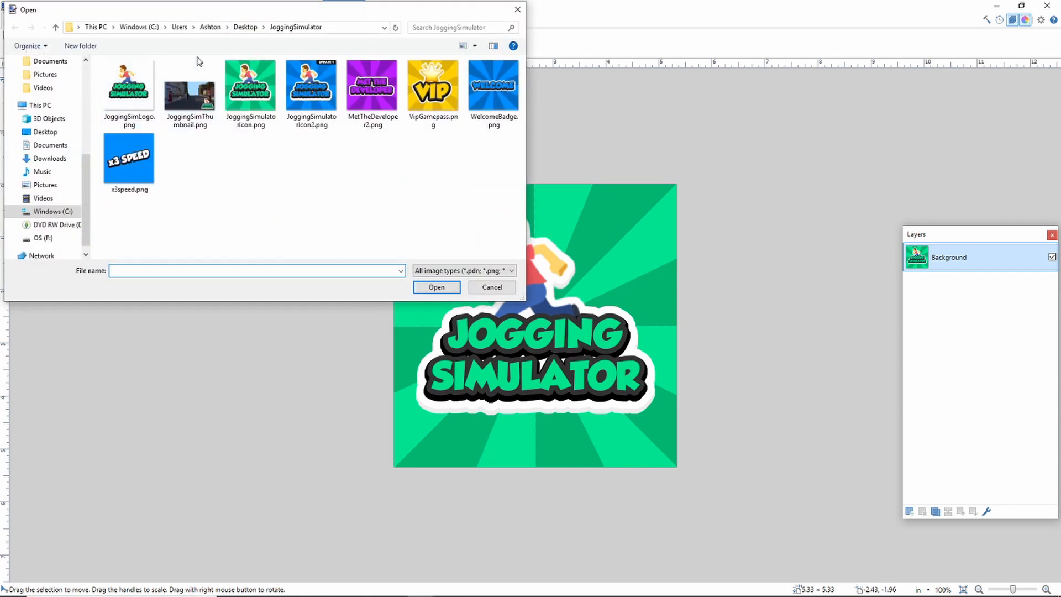
pyautogui.click(244, 28)
pyautogui.doubleClick(191, 157)
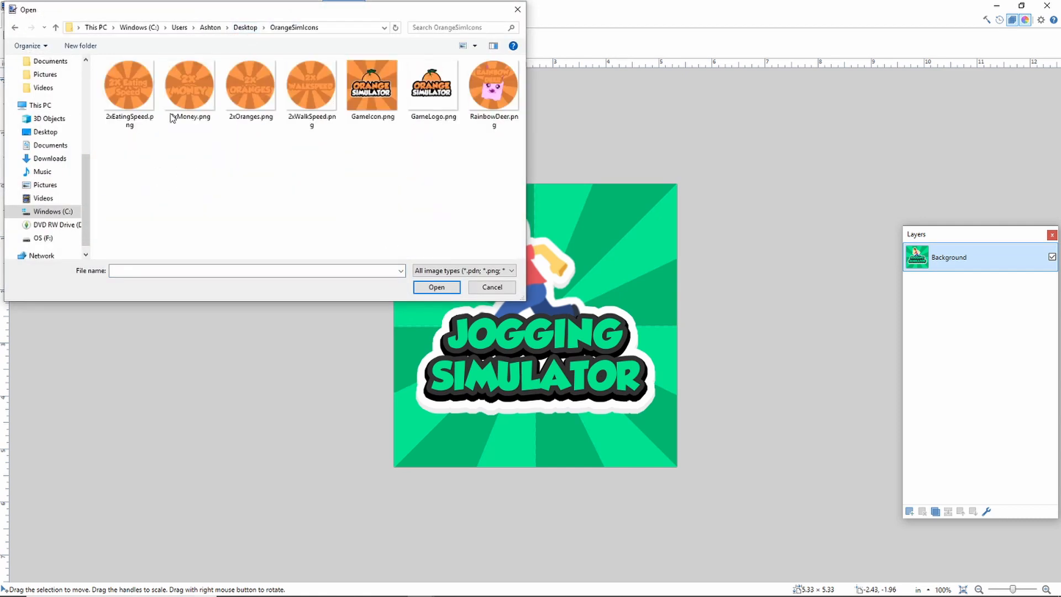
pyautogui.click(385, 93)
pyautogui.click(437, 287)
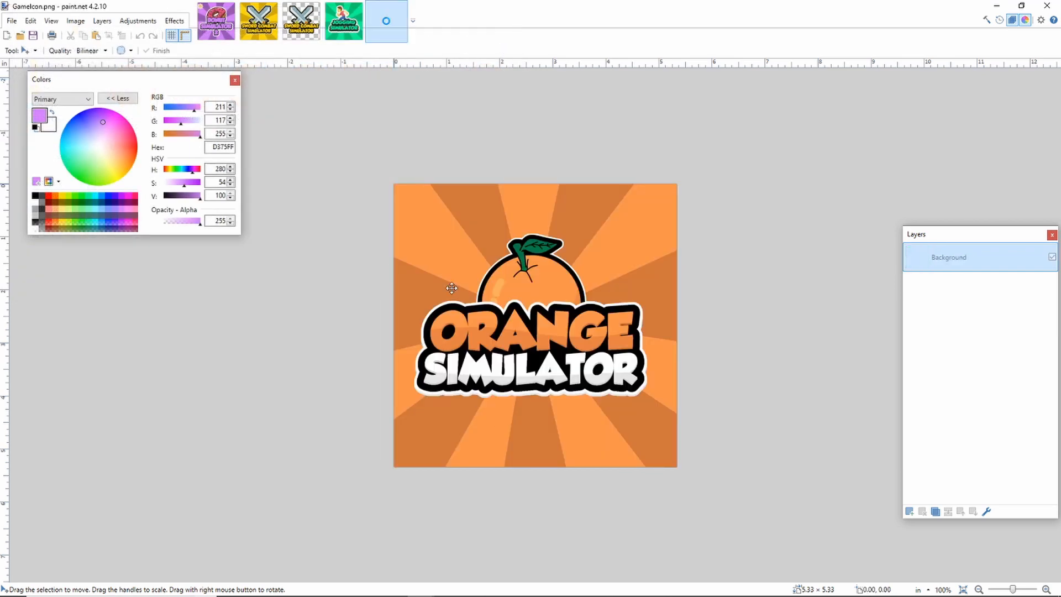
# Open CookieSimIcon.png from the Desktop as another image
pyautogui.click(20, 35)
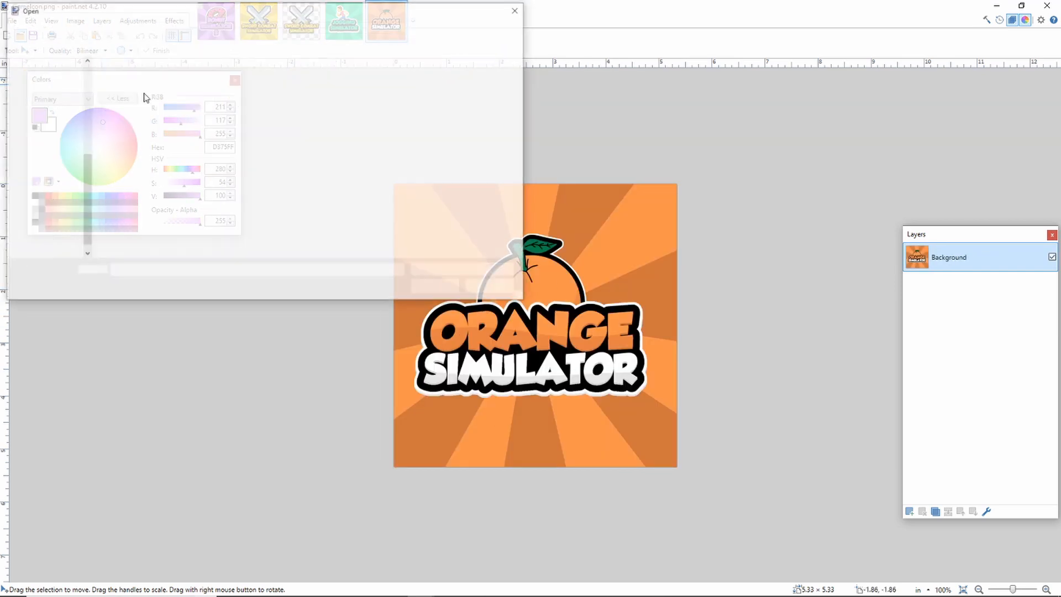
pyautogui.click(247, 31)
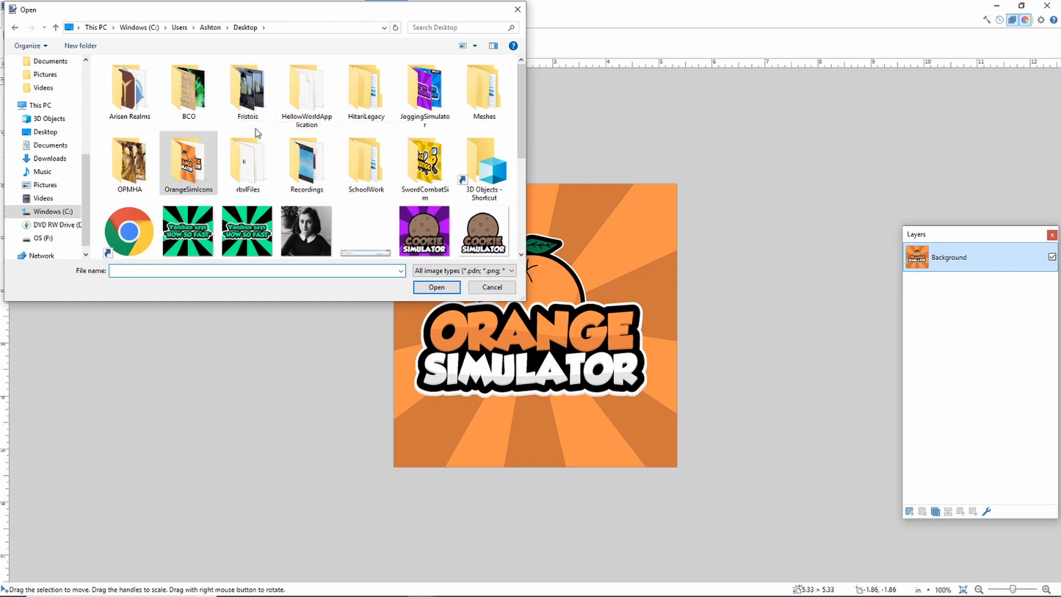
pyautogui.scroll(-1, 257, 132)
pyautogui.click(447, 212)
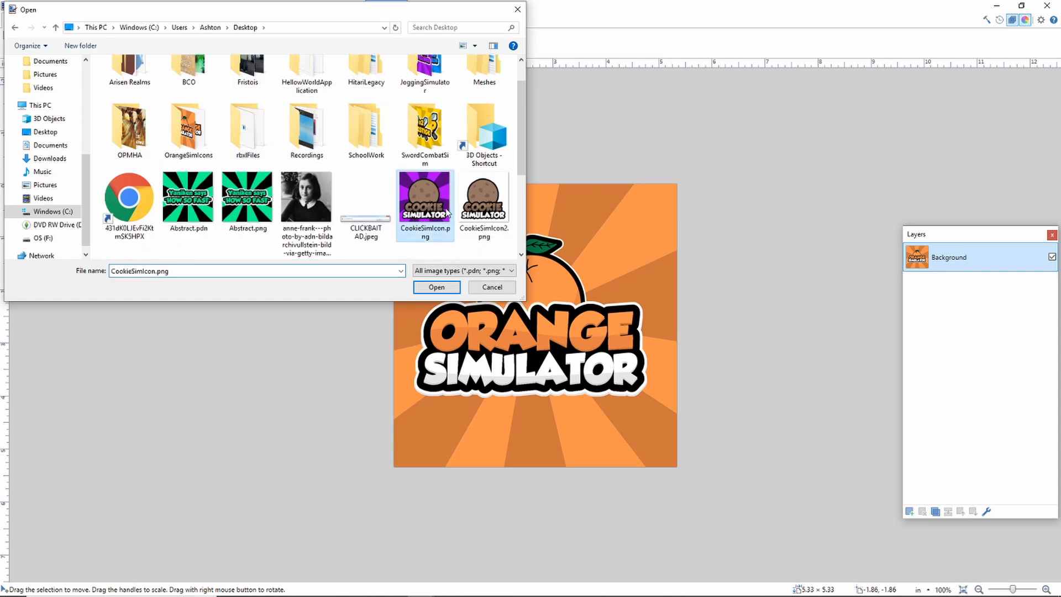
pyautogui.click(448, 287)
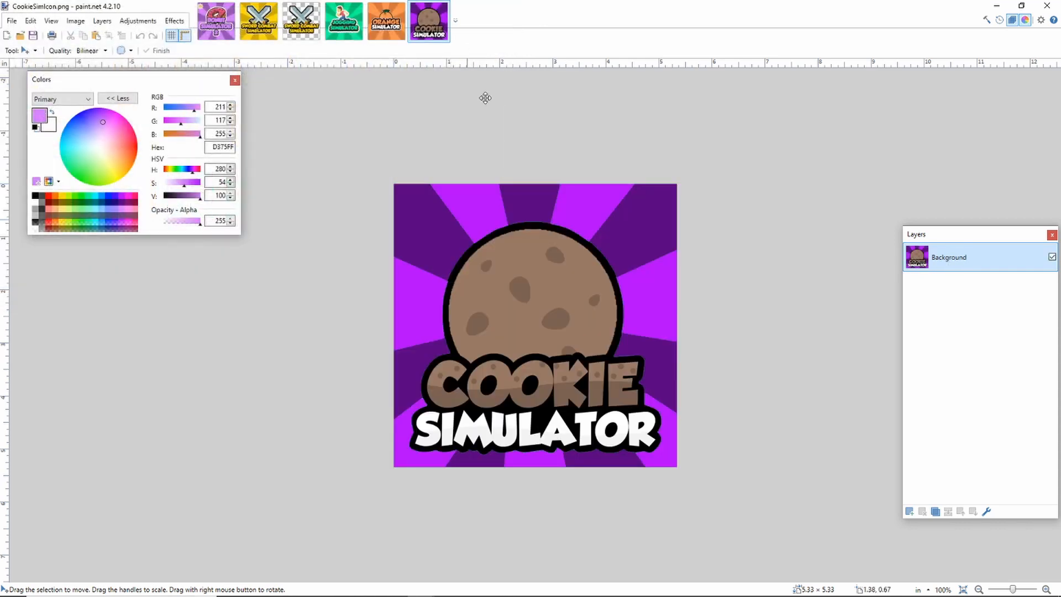
# Compare the open donut, sword combat, jogging, orange and cookie simulator icons, ending on the sword combat Icon.png
pyautogui.click(387, 27)
pyautogui.click(345, 25)
pyautogui.click(265, 26)
pyautogui.click(386, 24)
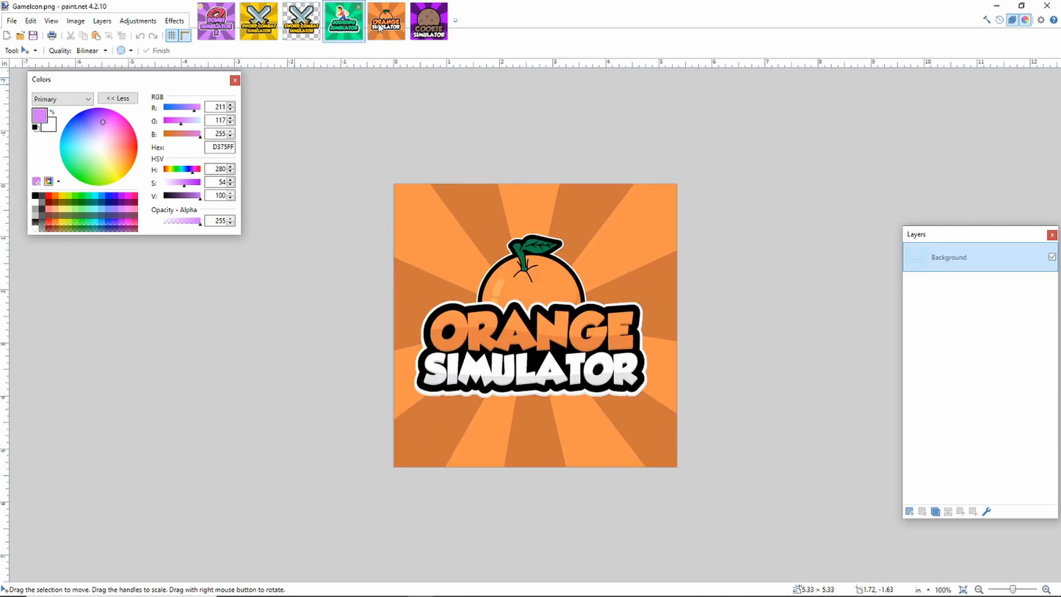
pyautogui.click(429, 25)
pyautogui.click(301, 24)
pyautogui.click(243, 28)
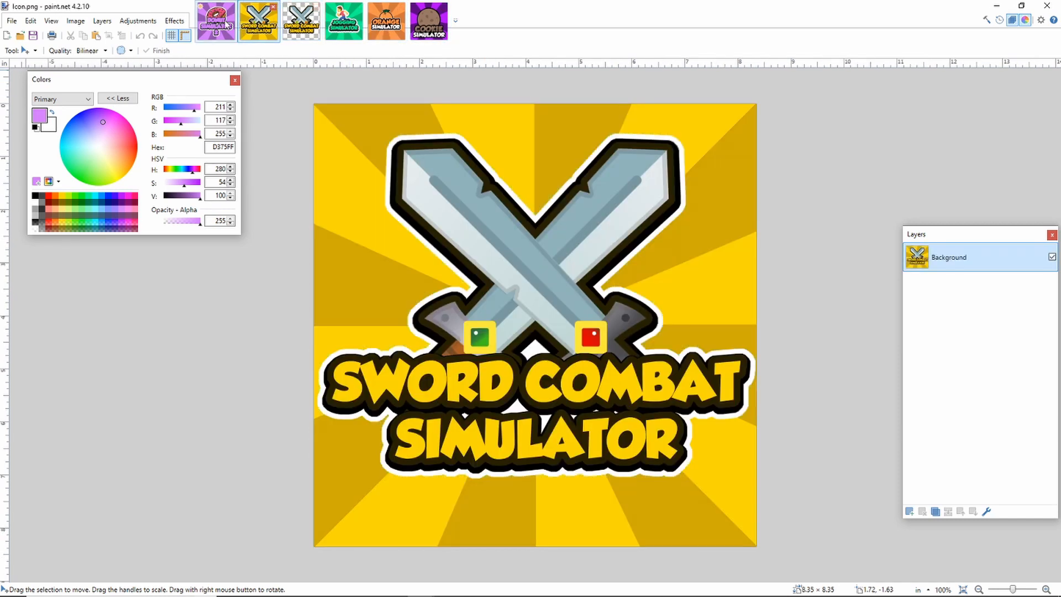
pyautogui.click(216, 22)
pyautogui.click(259, 19)
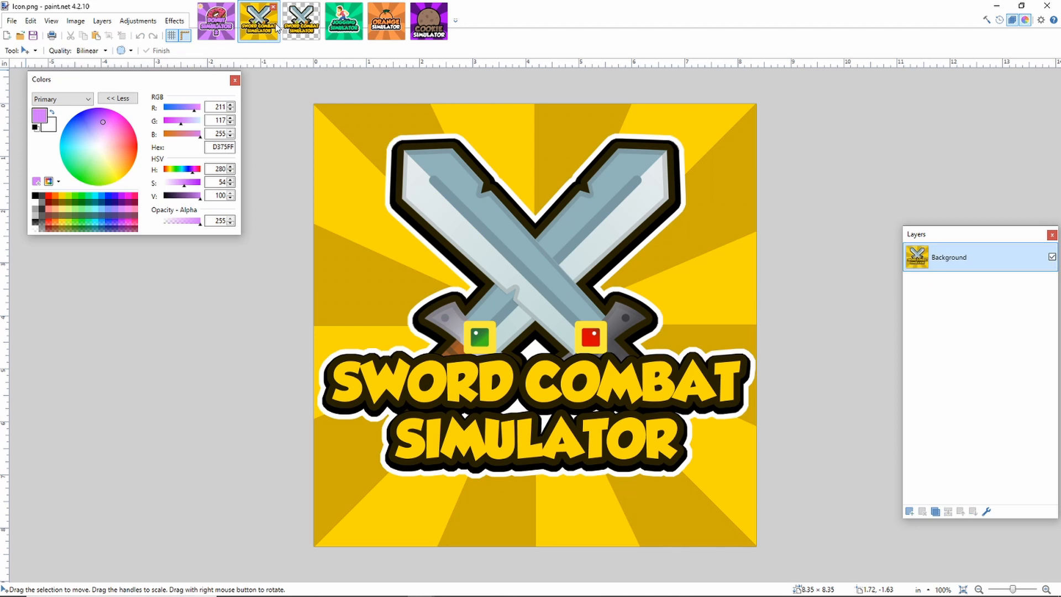
pyautogui.click(369, 30)
pyautogui.click(359, 31)
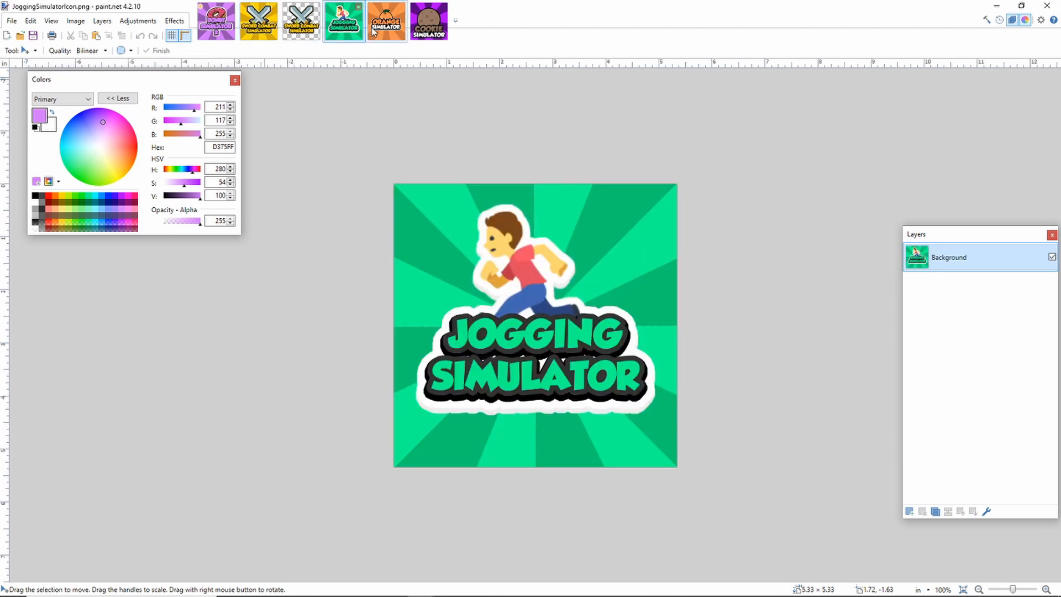
pyautogui.click(258, 21)
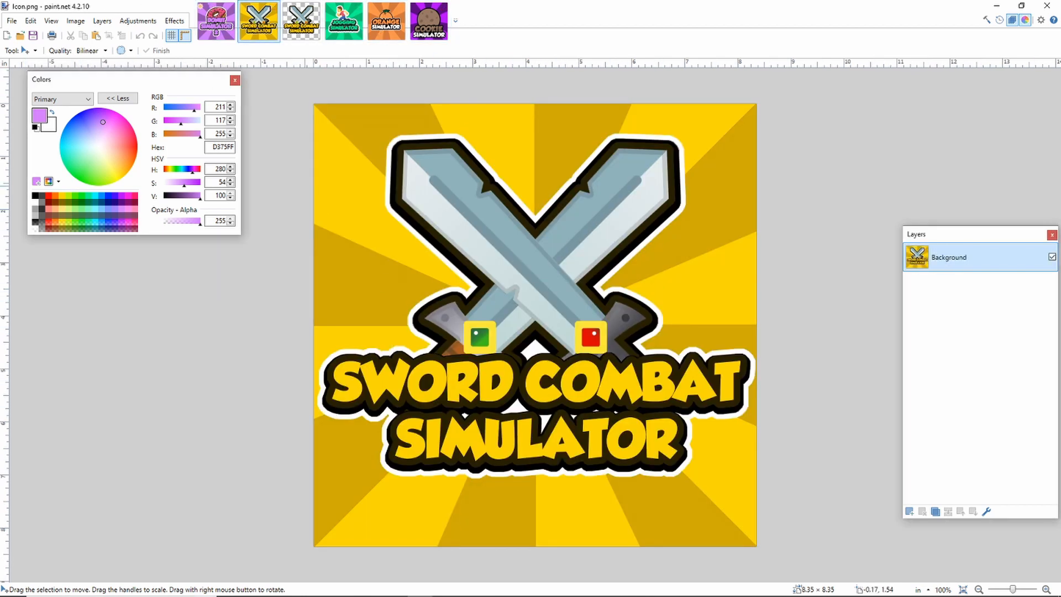
pyautogui.click(373, 593)
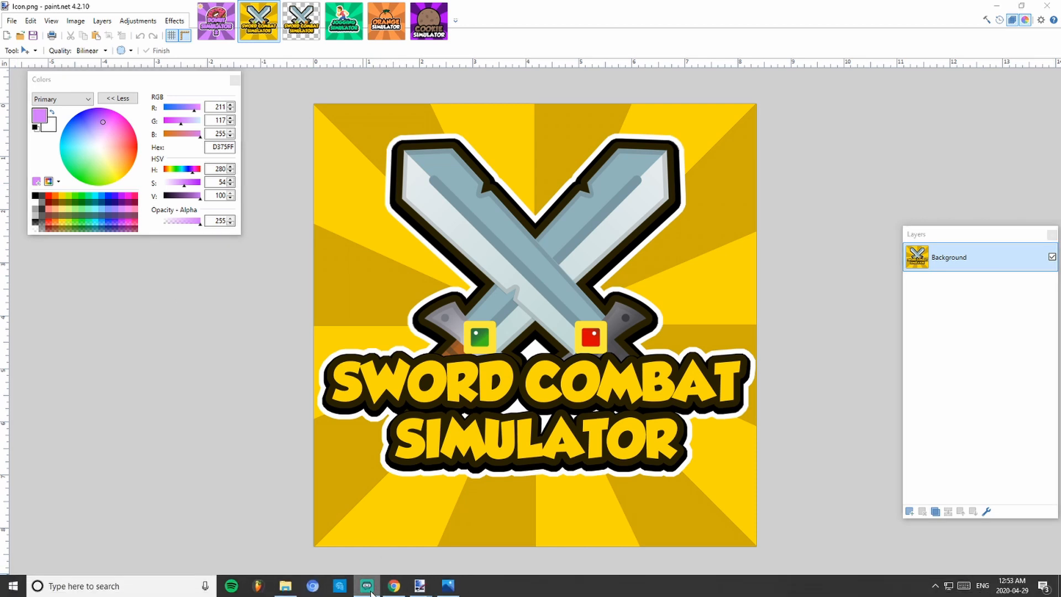